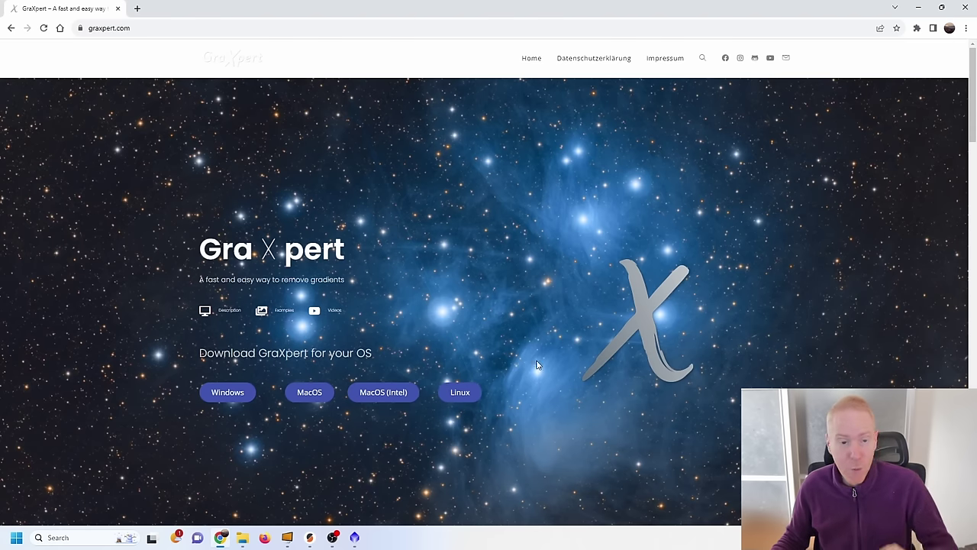
Step: Download the Windows build GraXpert-win64.exe in Chrome and run it from the downloads list
click(235, 398)
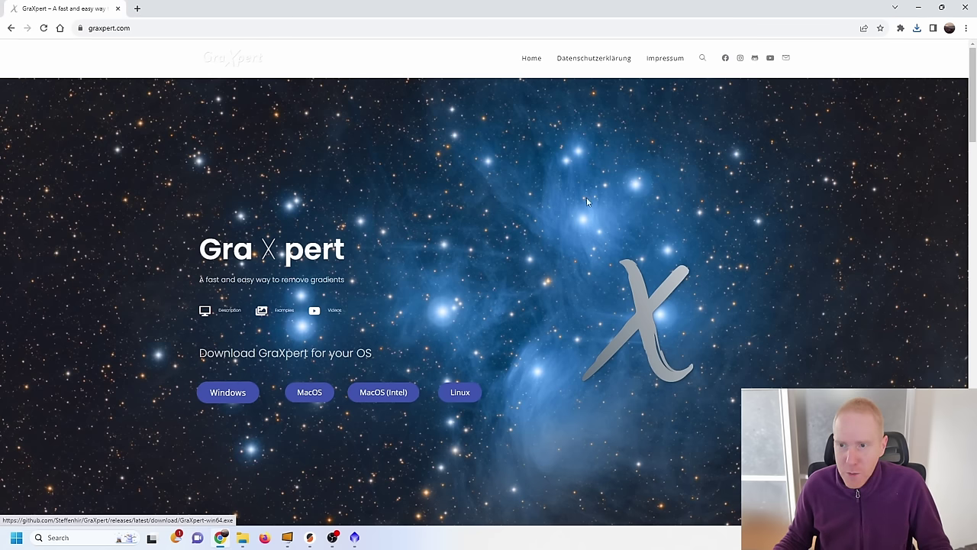
click(917, 27)
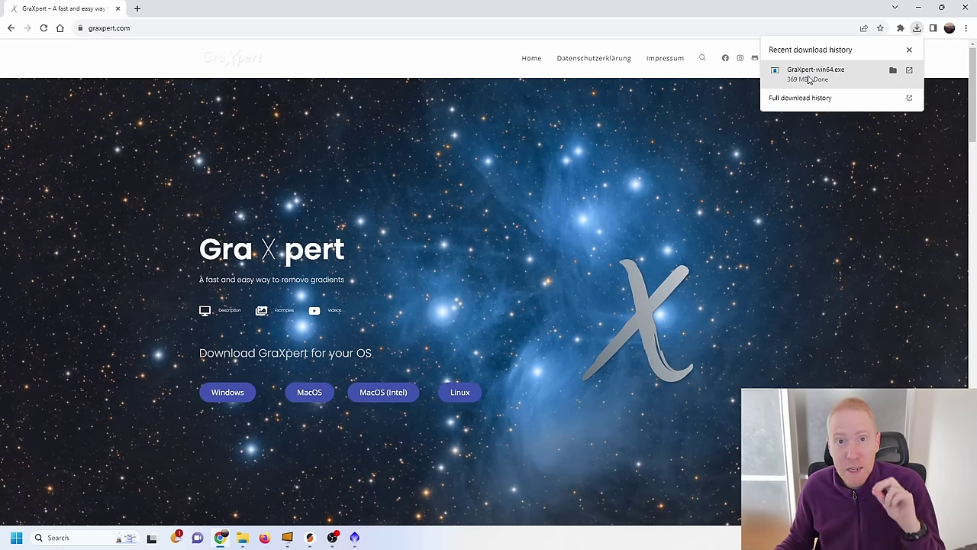
click(809, 77)
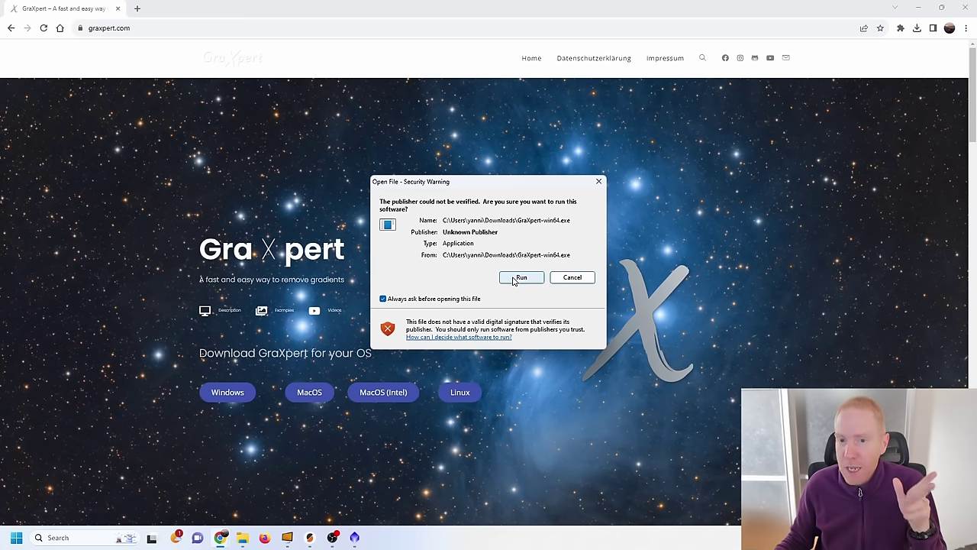
Step: Allow the unverified GraXpert program to run and keep AI as the interpolation method
click(513, 280)
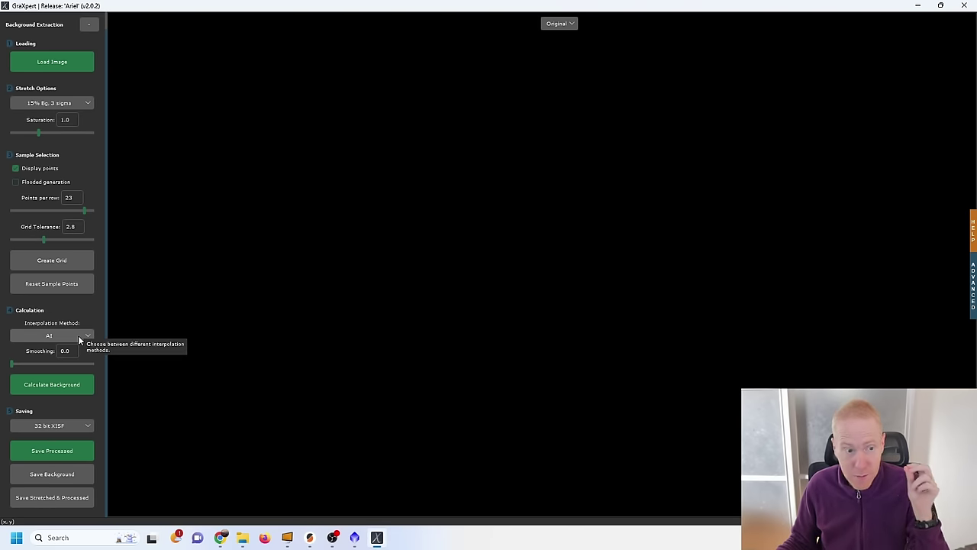
click(79, 336)
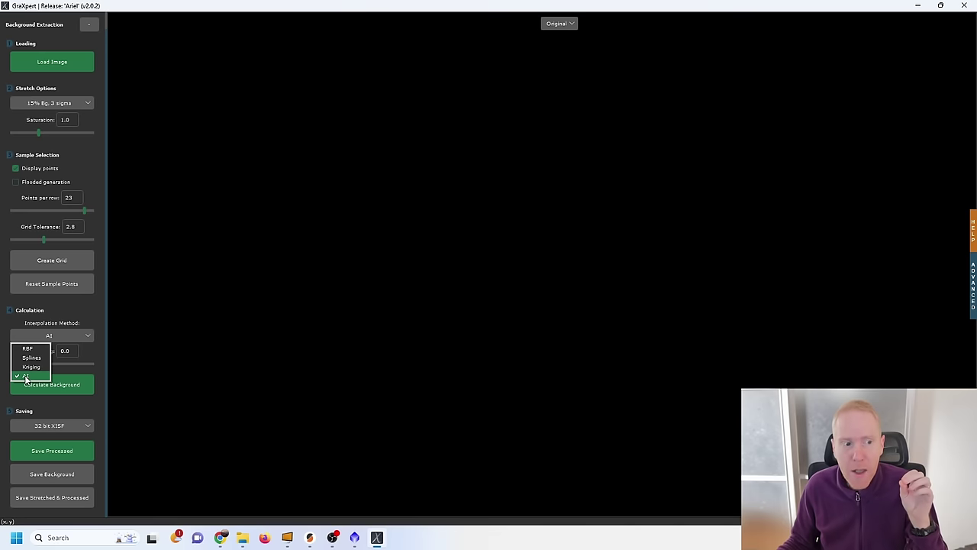
click(34, 377)
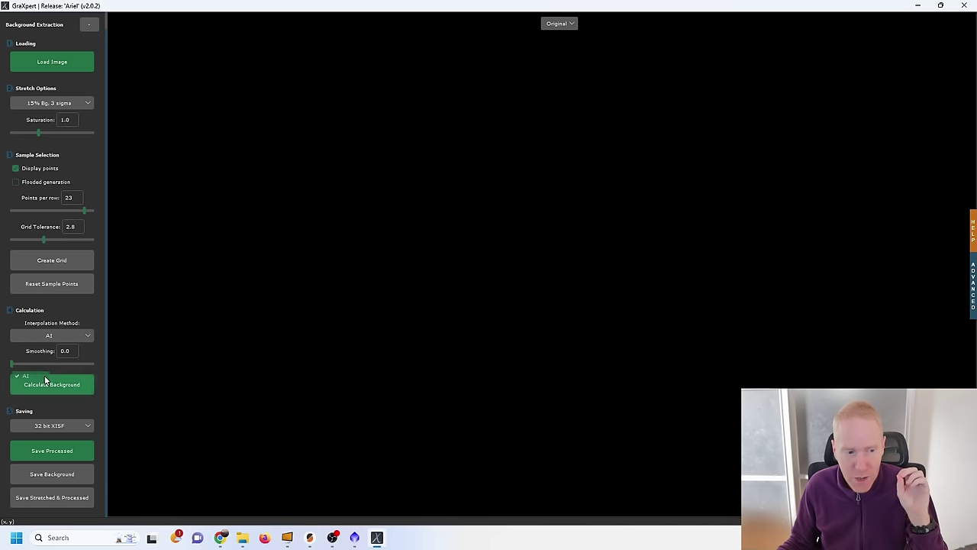
Step: Load the RGB autocrop masterLight .xisf, set smoothing to 1.0, and calculate the AI background
click(56, 61)
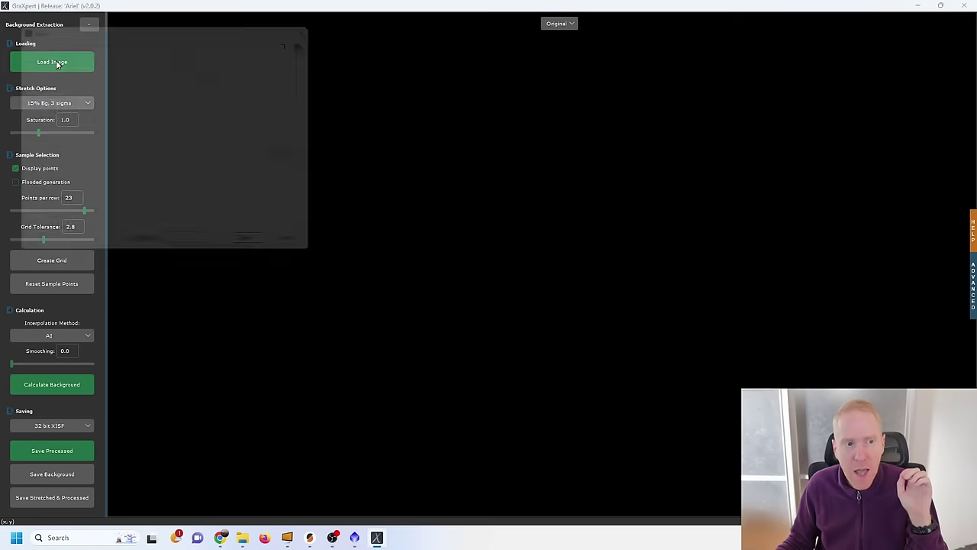
click(288, 174)
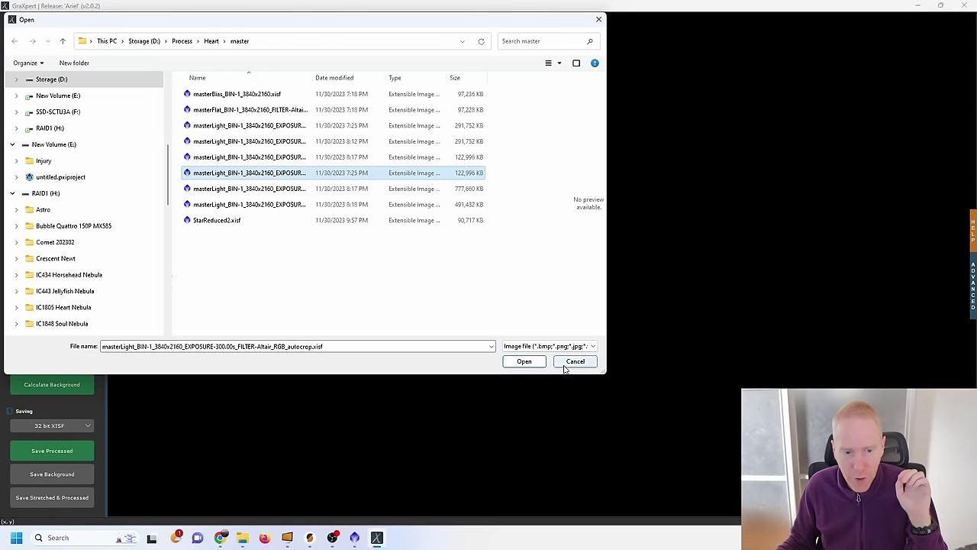
click(525, 362)
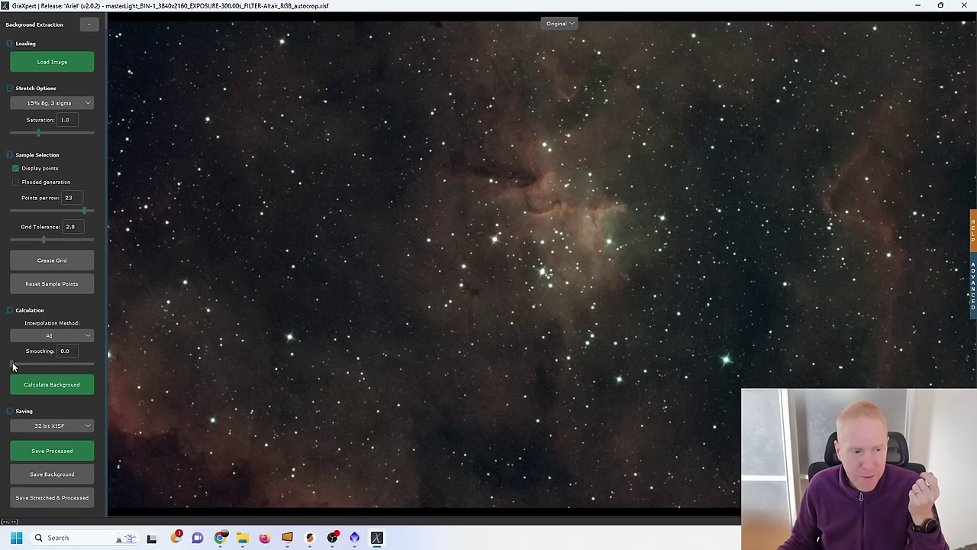
drag(12, 367, 161, 363)
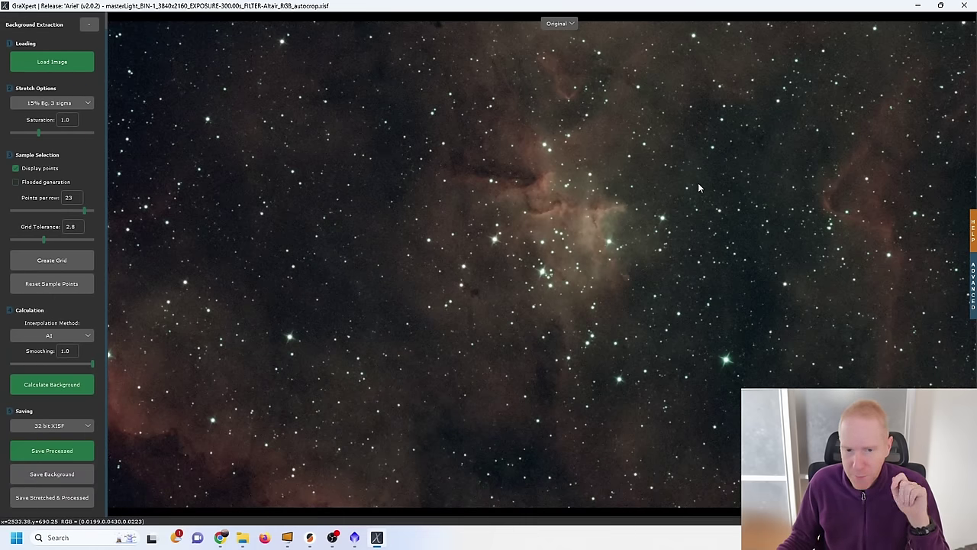
click(57, 386)
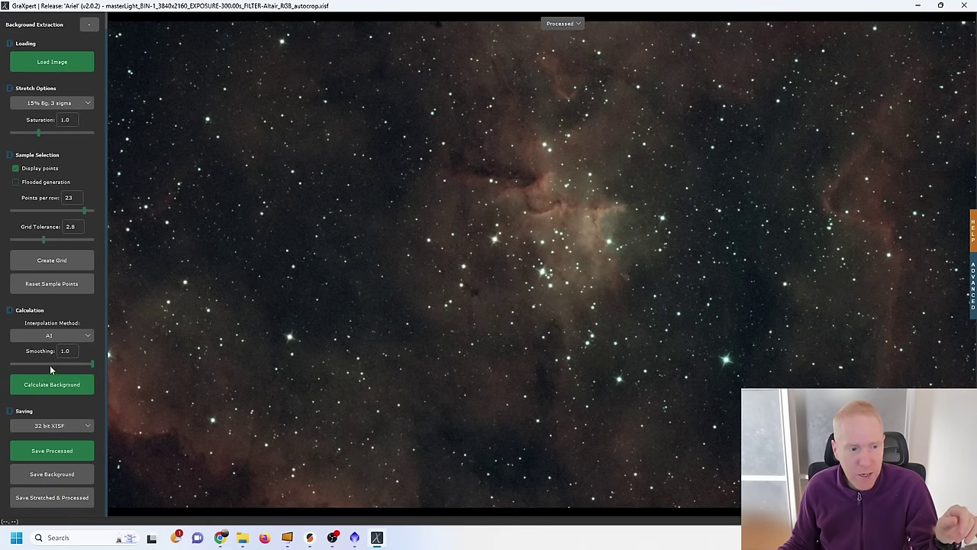
Step: Switch the view to Original and back to Processed to compare the Heart Nebula result
click(563, 24)
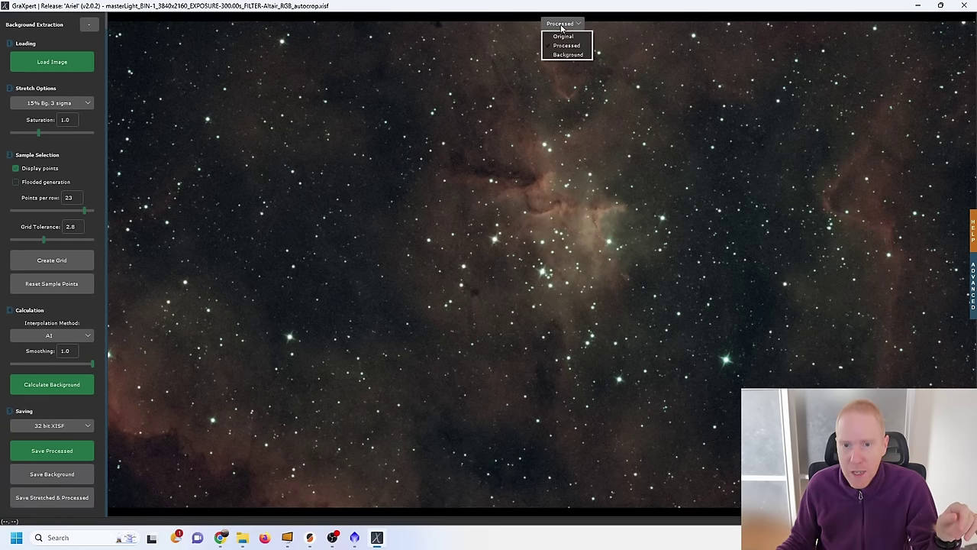
click(571, 38)
click(563, 24)
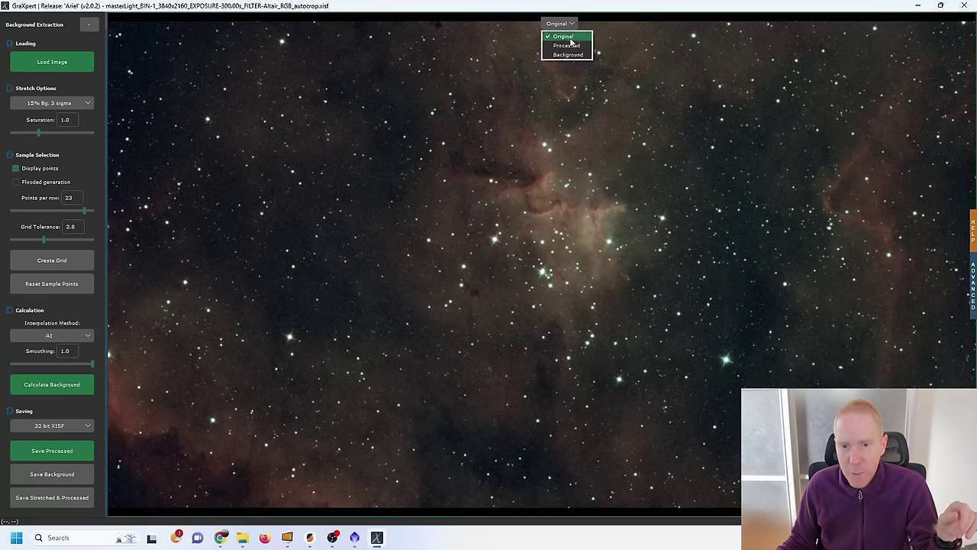
click(569, 46)
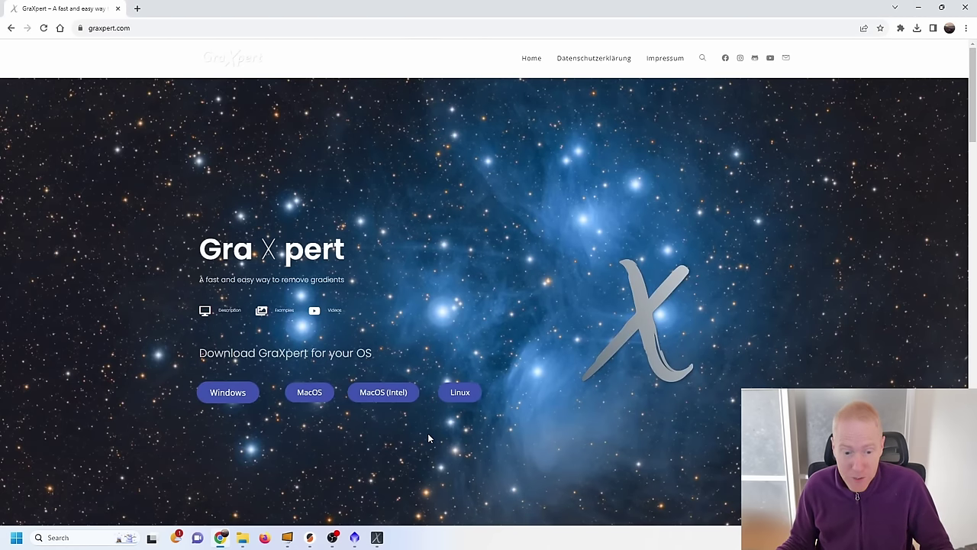
Step: Minimize GraXpert and bring PixInsight to the front
click(376, 538)
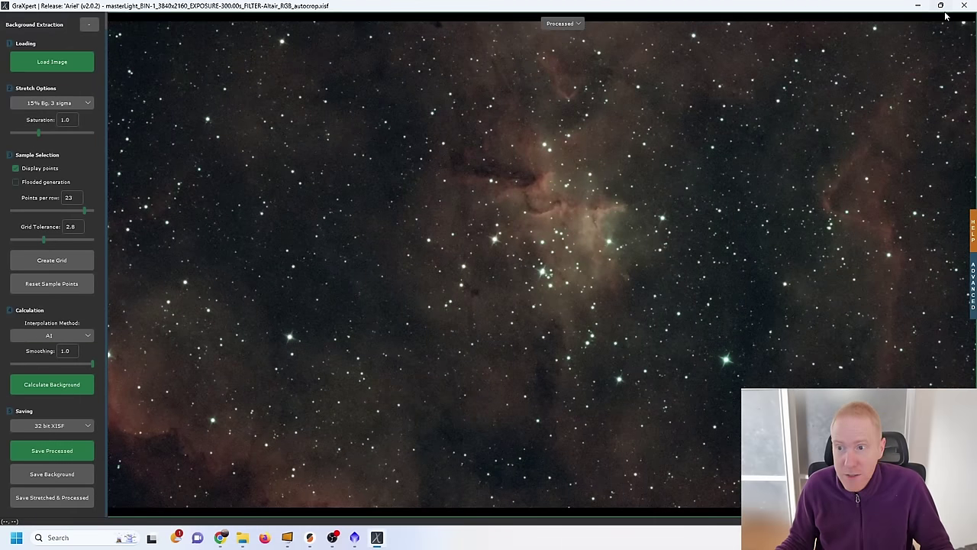
click(919, 7)
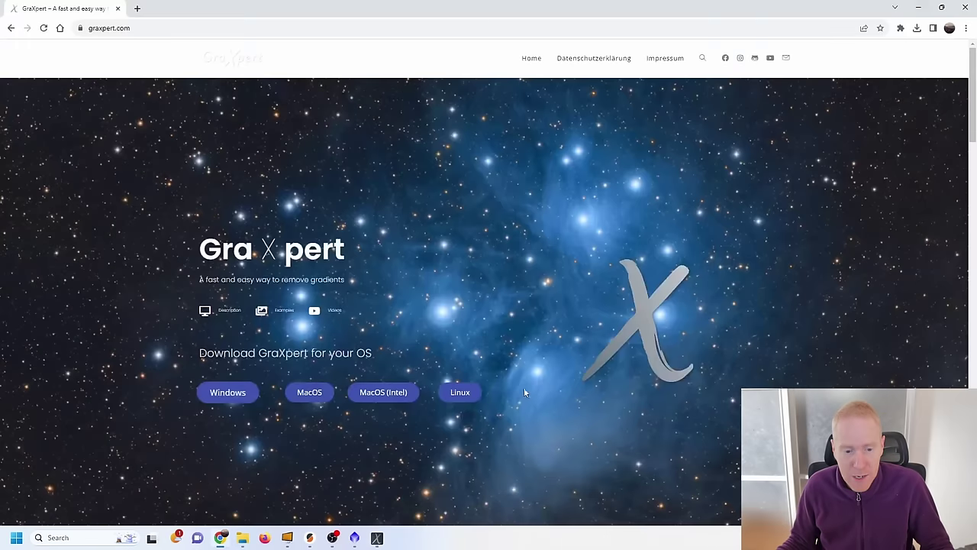
click(354, 538)
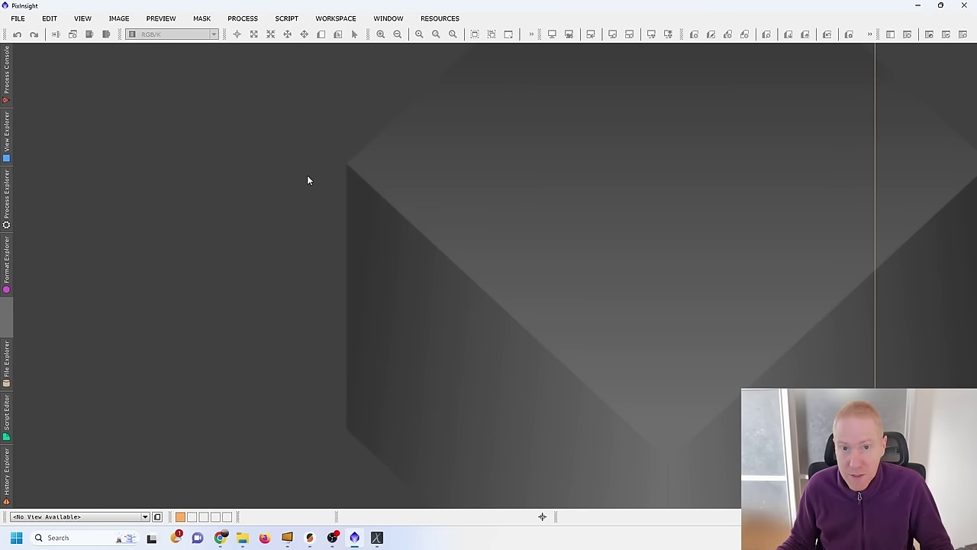
click(439, 18)
mouse_move(464, 84)
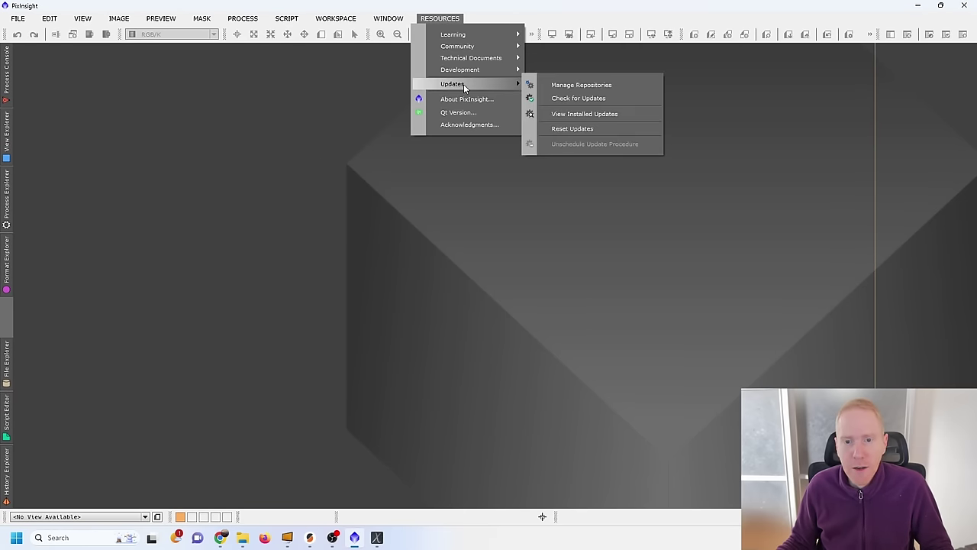
click(575, 90)
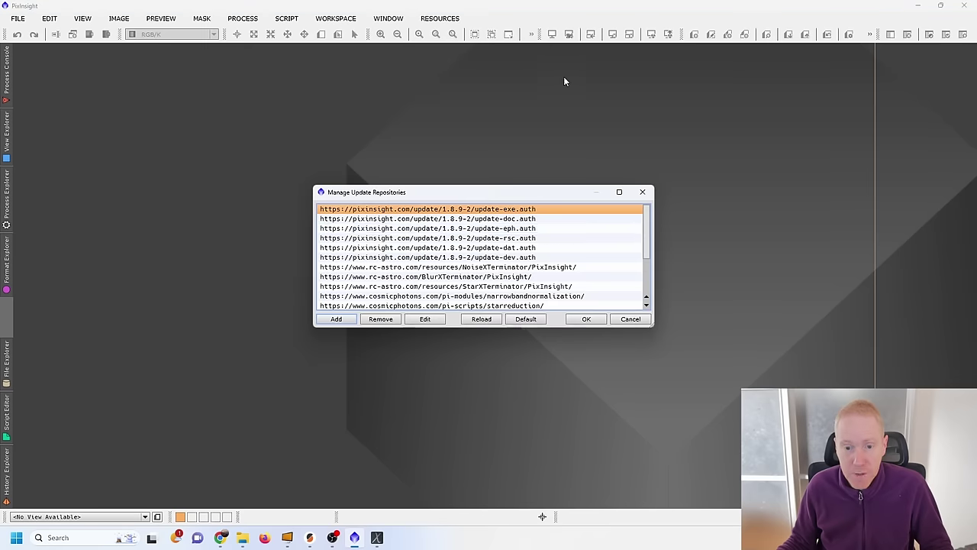
scroll(615, 270, down, 5)
click(319, 318)
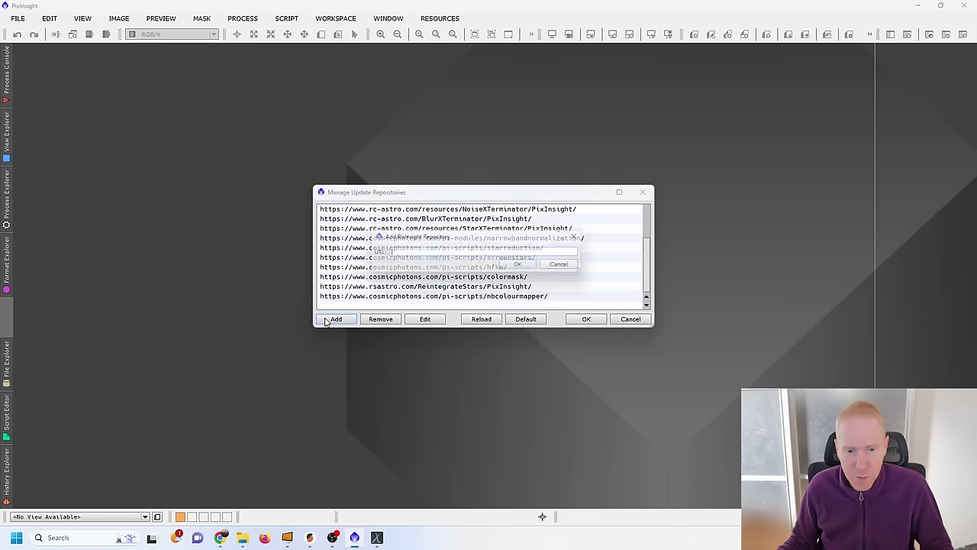
text(https://www.ideviceapps.de/PixInsight/Utilities/)
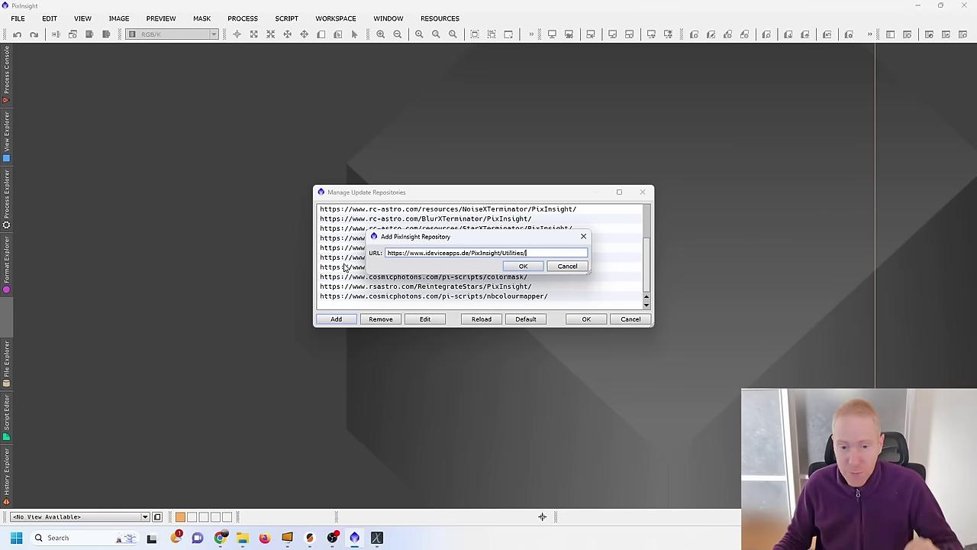
click(524, 266)
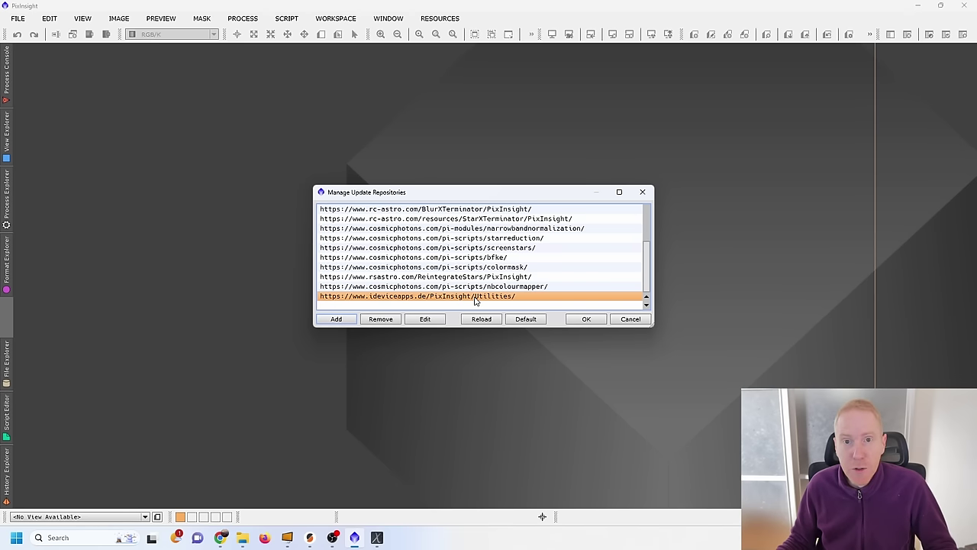
click(590, 320)
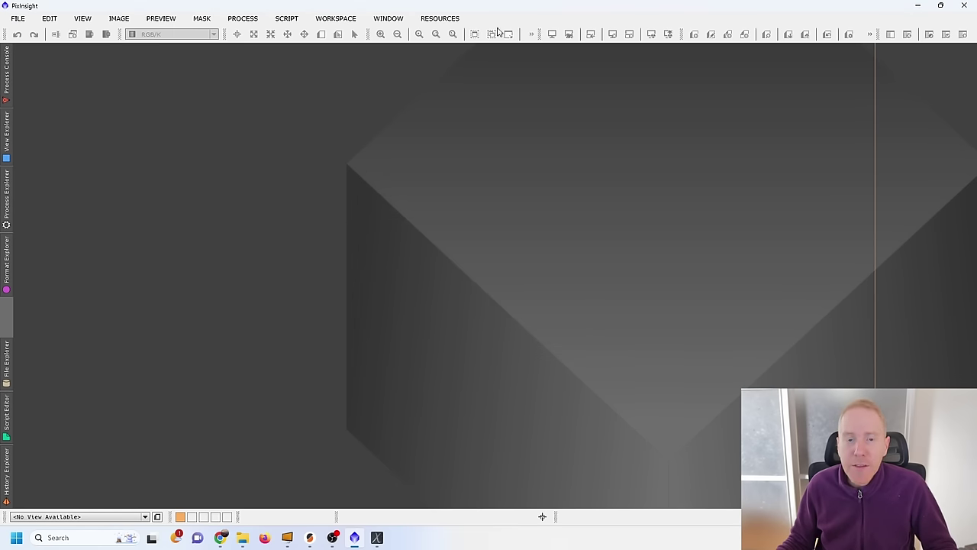
Step: Check for updates, apply the available package, and quit PixInsight to install it now
click(450, 20)
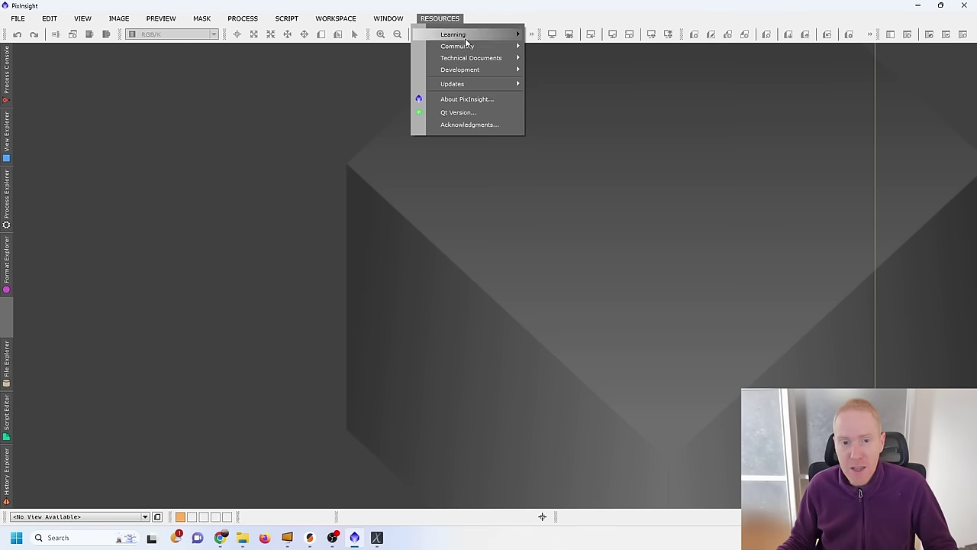
mouse_move(477, 85)
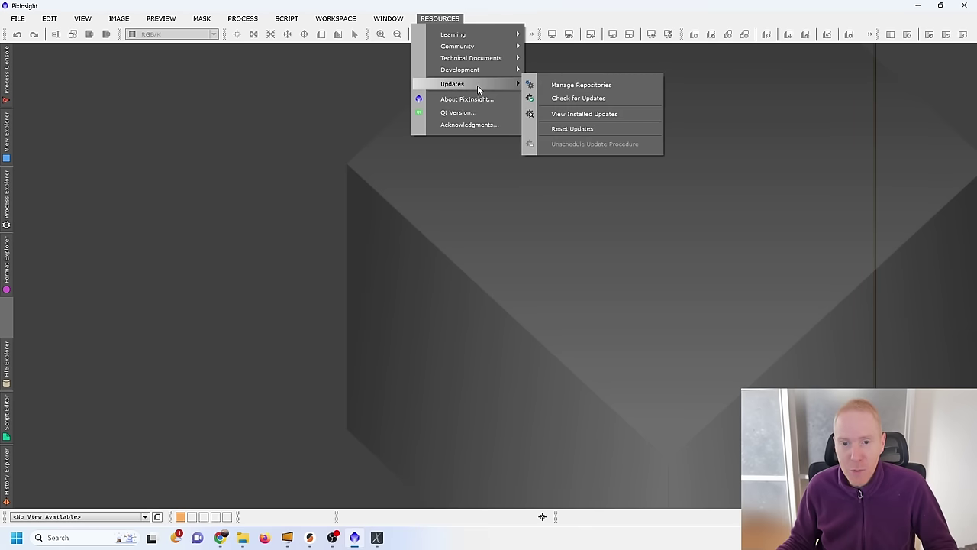
click(576, 99)
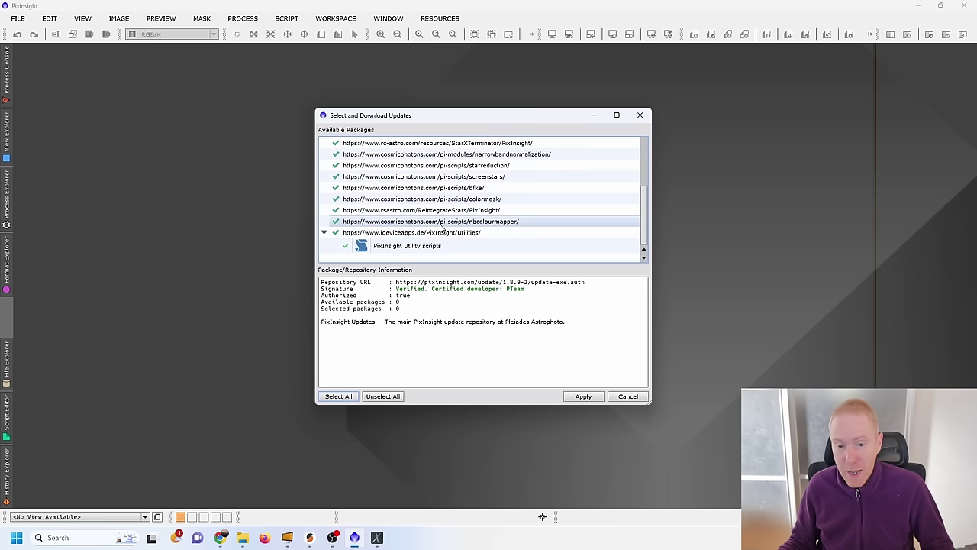
click(584, 397)
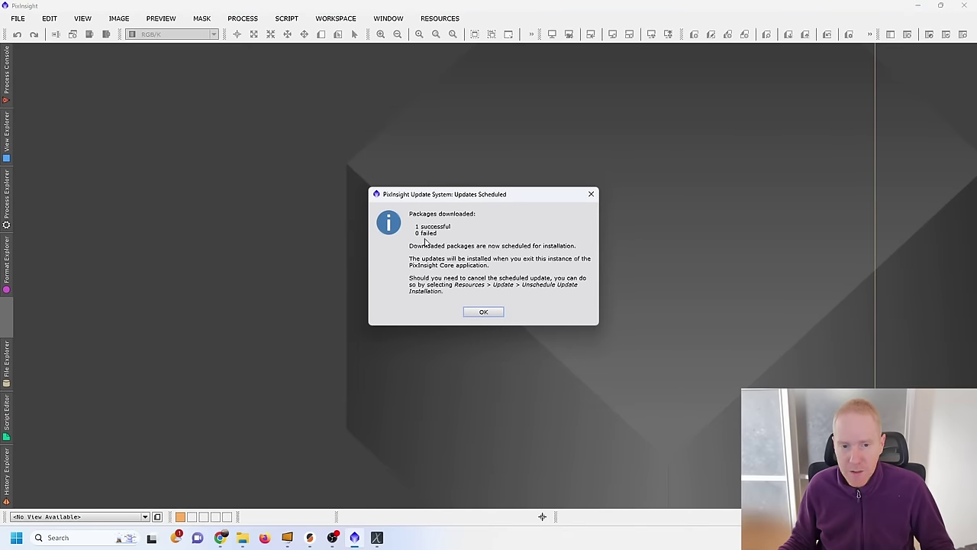
click(480, 313)
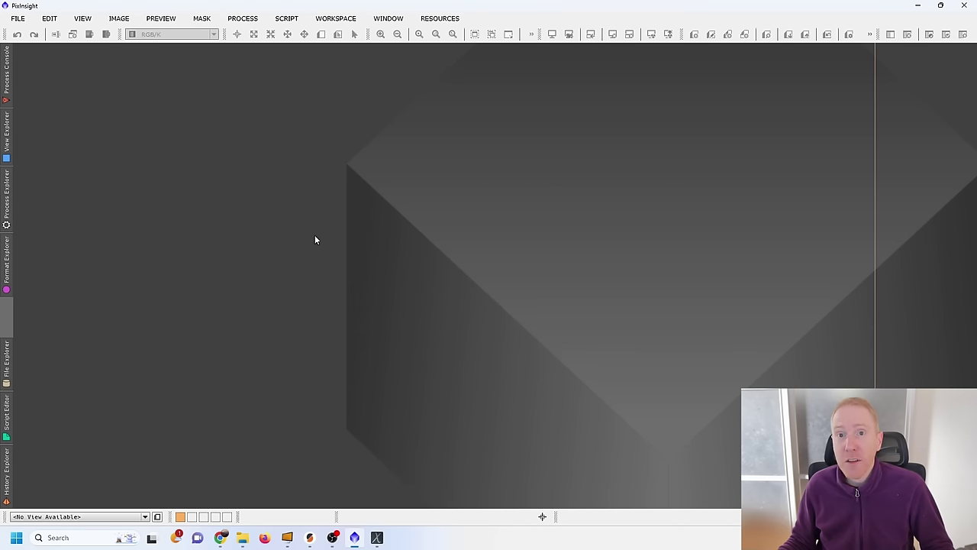
click(968, 7)
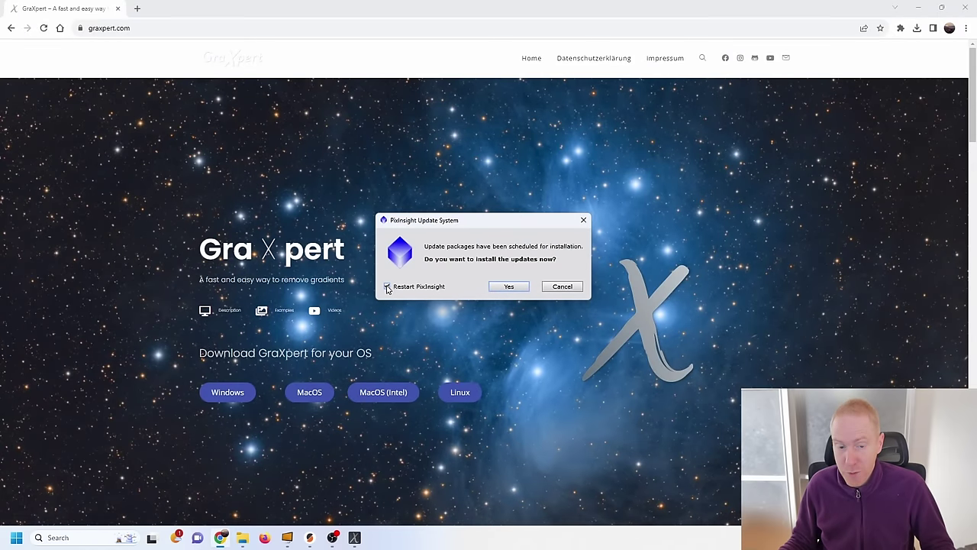
click(508, 287)
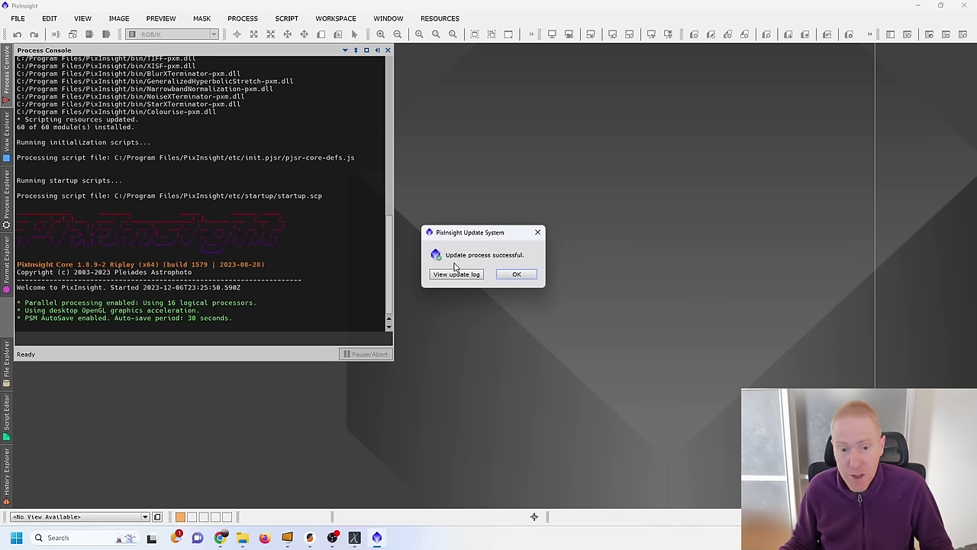
Step: Acknowledge the successful update and launch Script > Toolbox > GraXpert
click(526, 274)
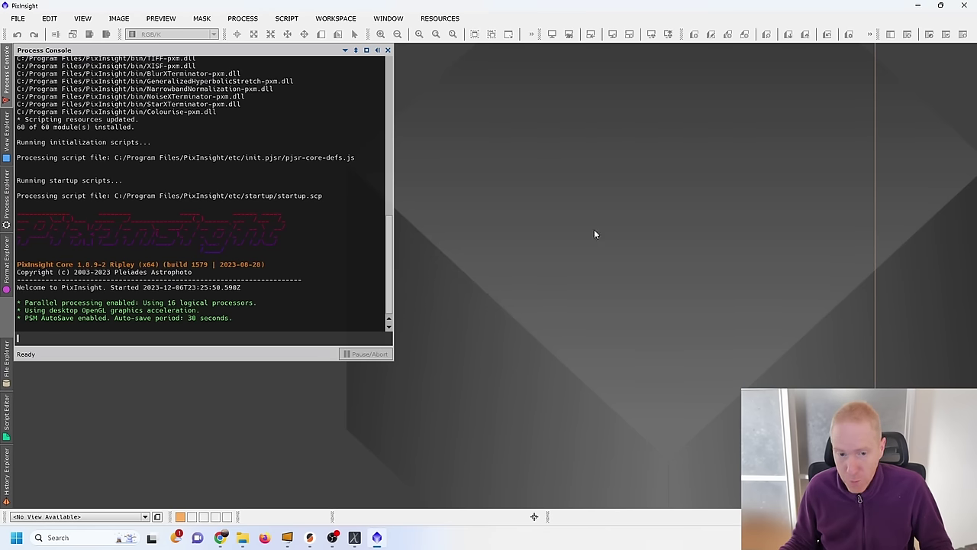
click(287, 18)
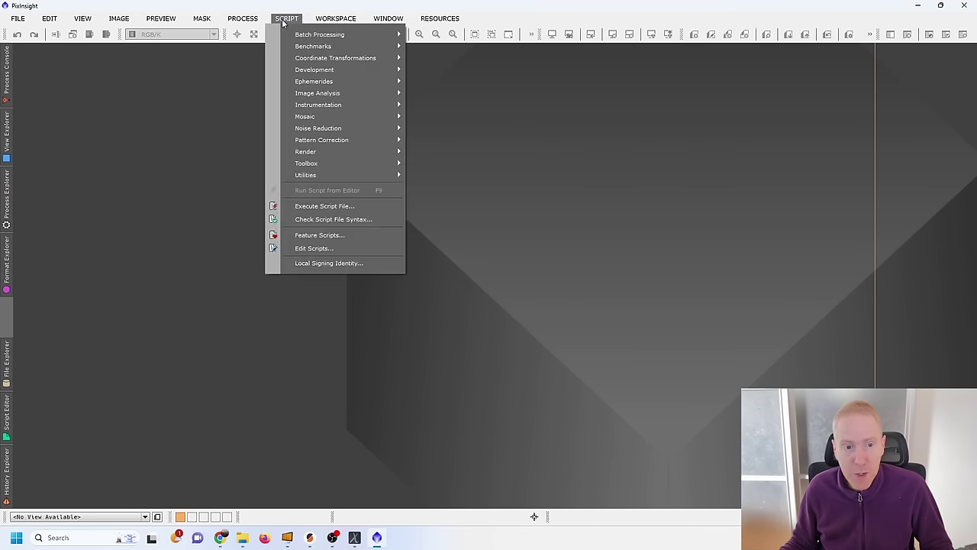
mouse_move(345, 162)
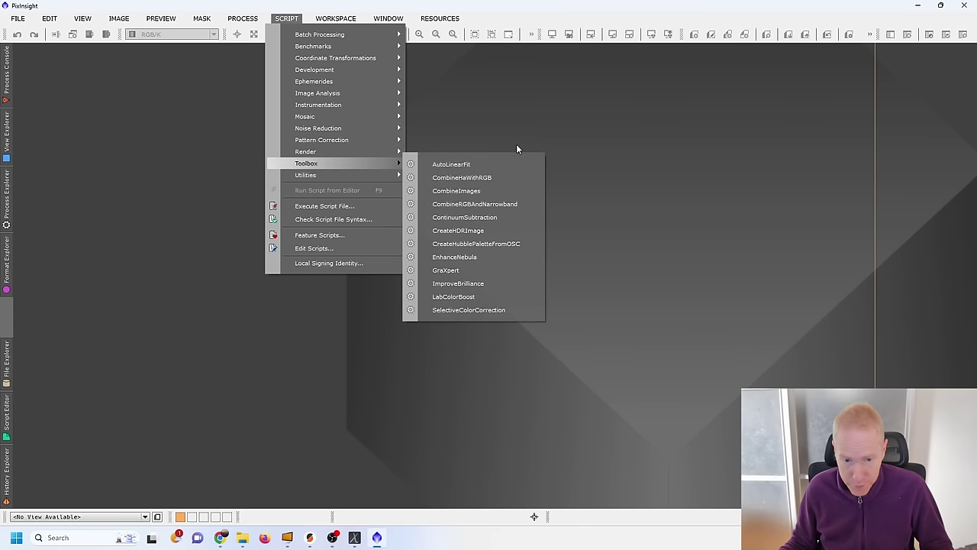
click(482, 270)
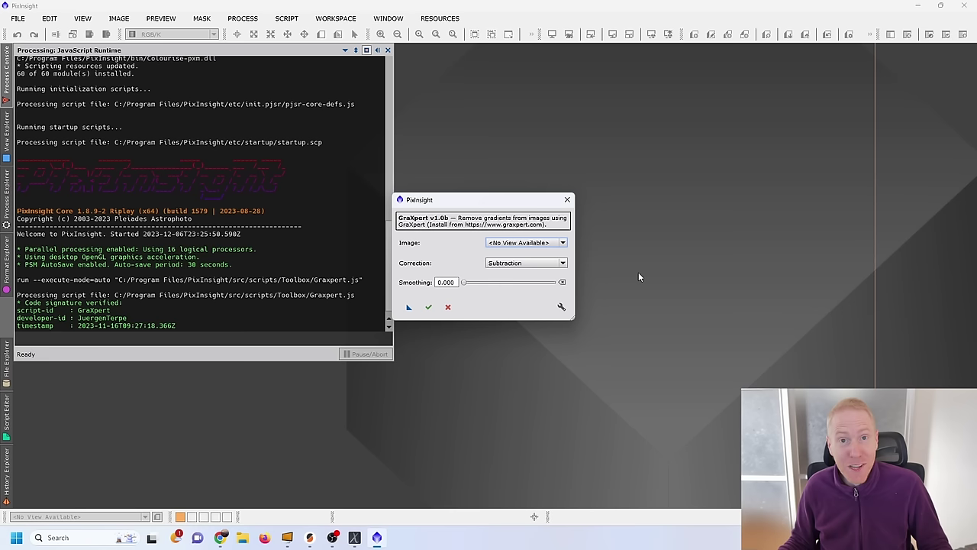
Step: Set the GraXpert script's program path to D:\GraXpert-win64.exe
click(562, 308)
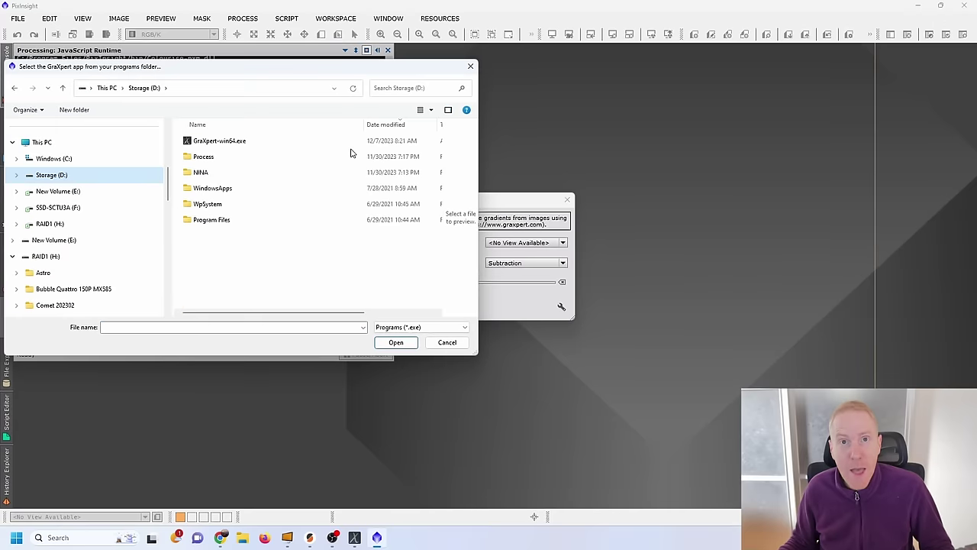
click(226, 142)
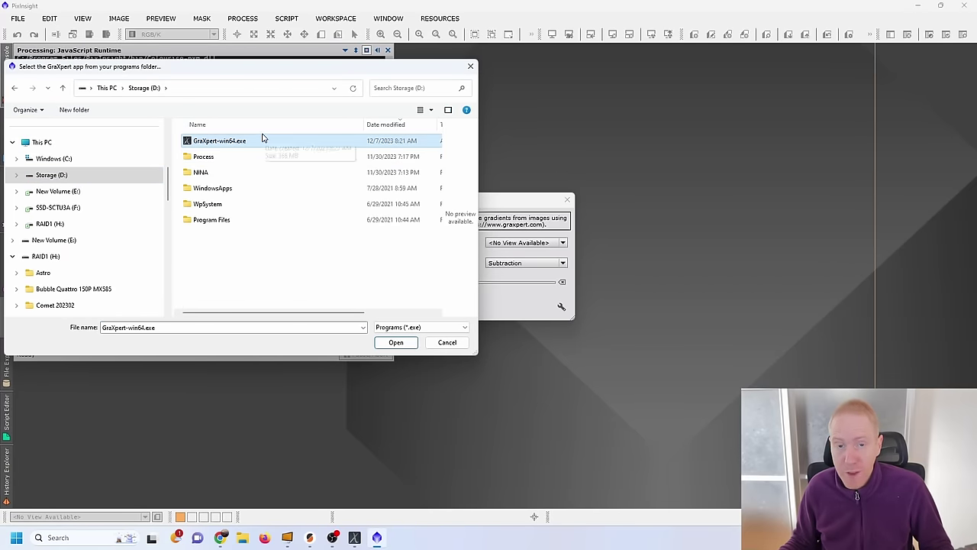
click(396, 342)
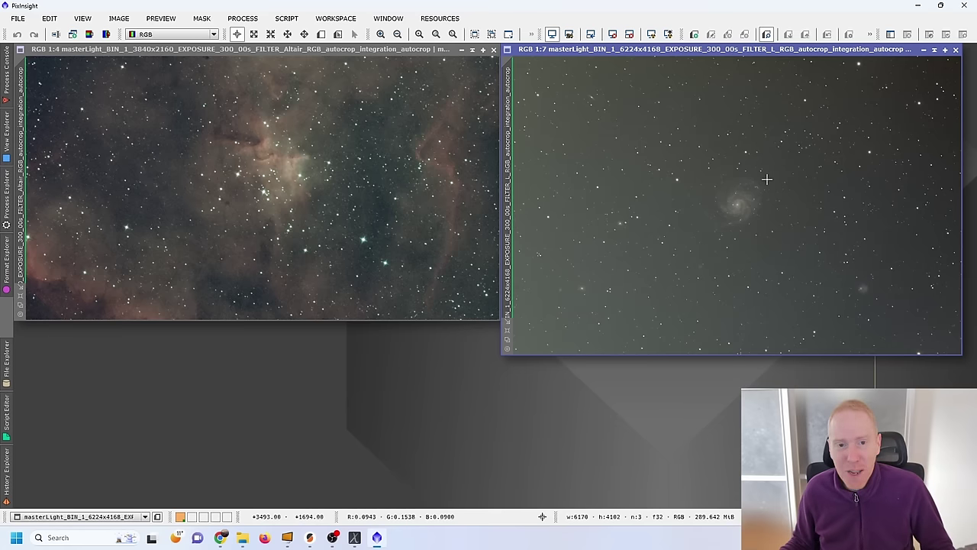
Step: Activate the nebula image window, then the 6224x4168 M101 image window
click(212, 52)
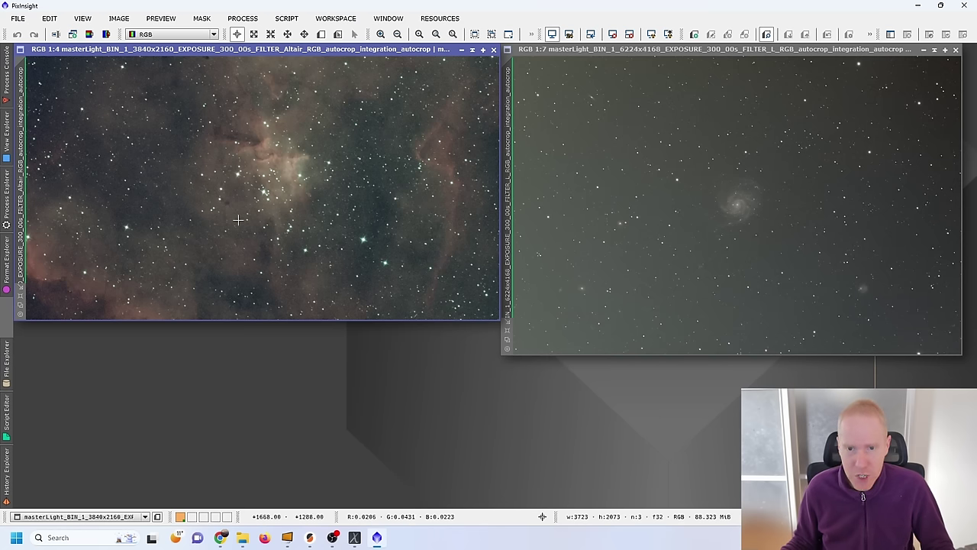
click(837, 57)
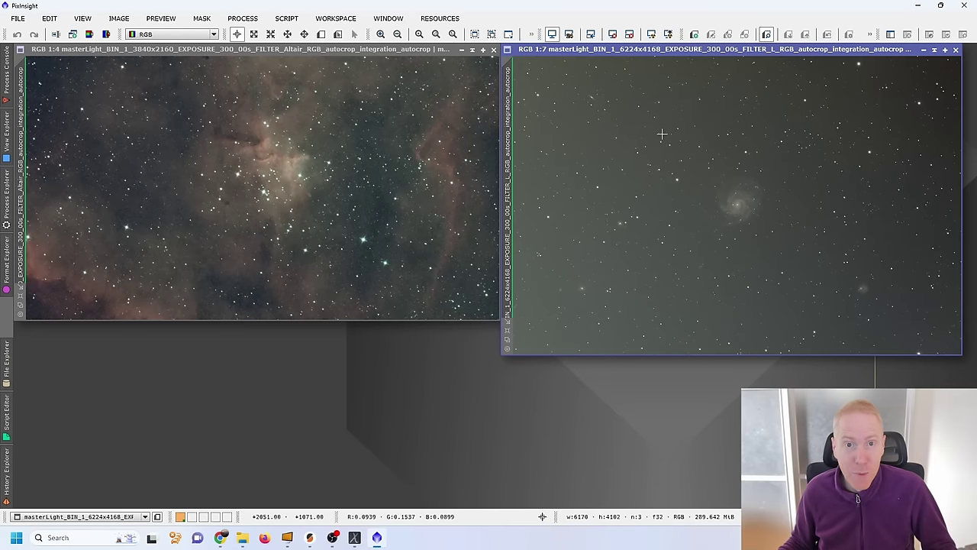
click(284, 19)
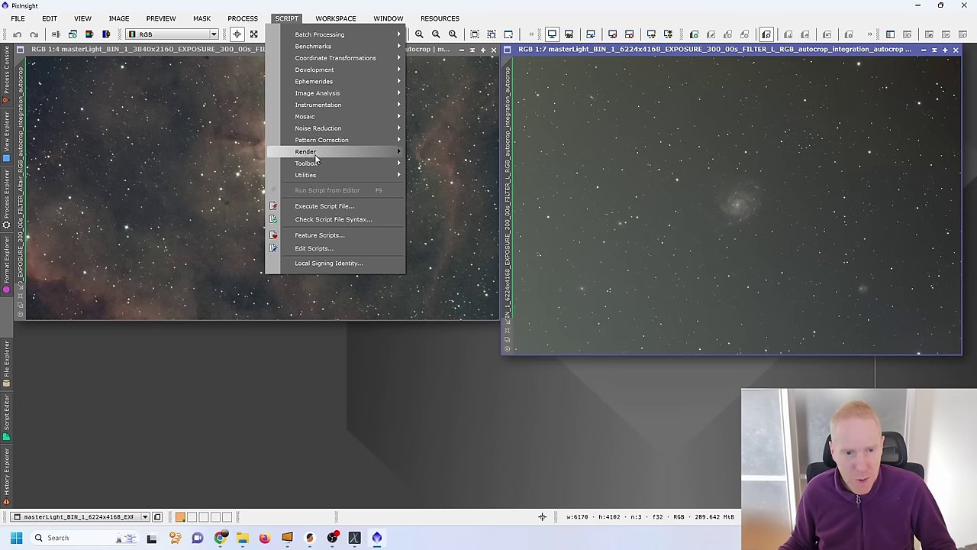
Step: Launch the GraXpert script and choose the 6224x4168 M101 image as target
mouse_move(314, 163)
click(446, 270)
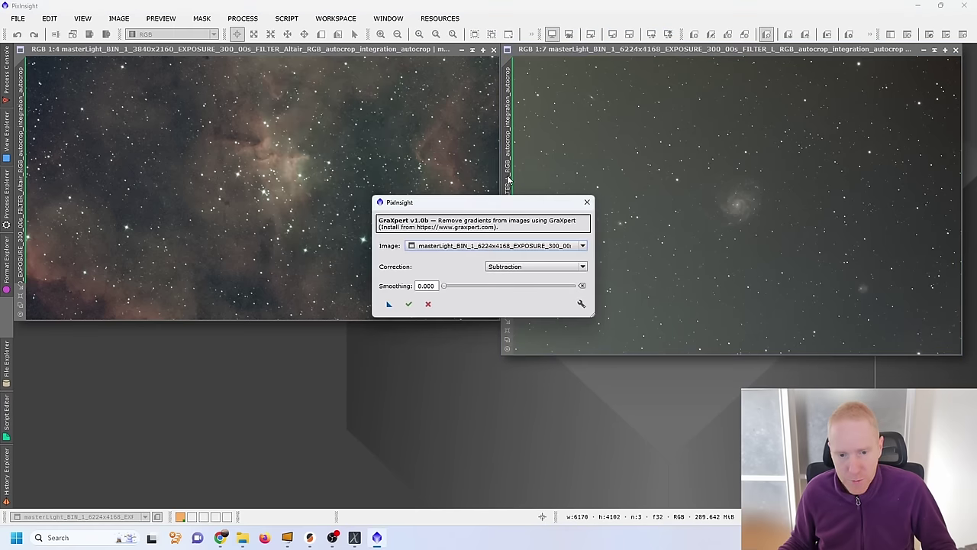
click(458, 245)
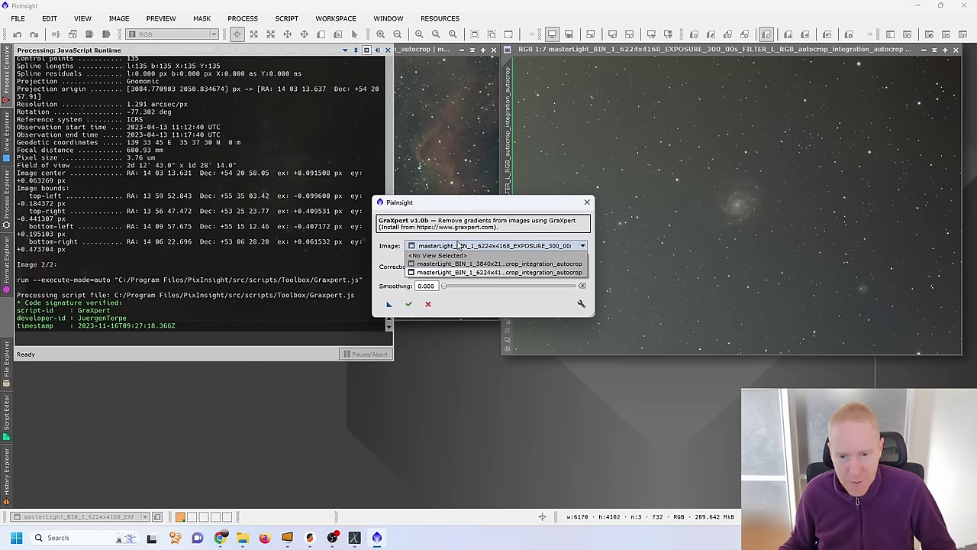
click(487, 274)
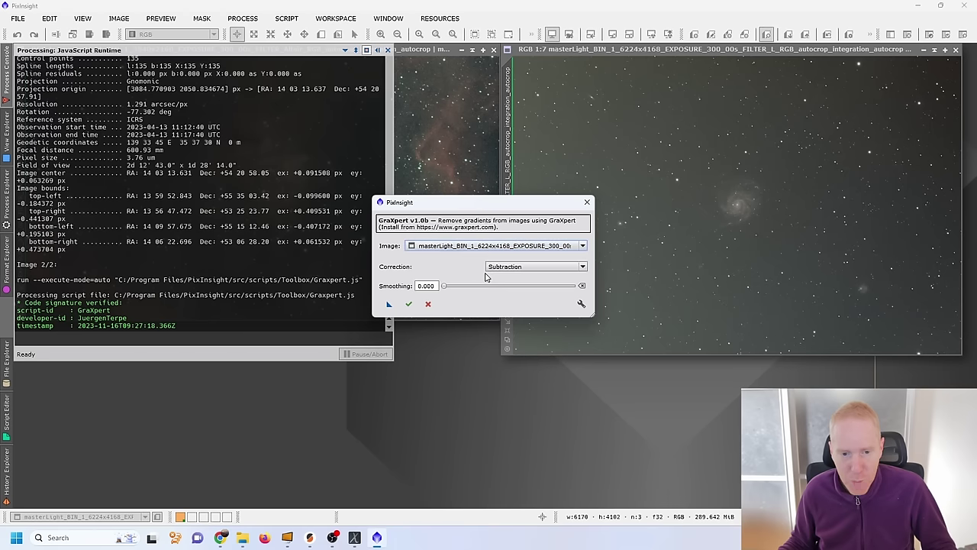
Step: Keep Subtraction correction, set smoothing to 1.000, and run gradient removal
click(538, 267)
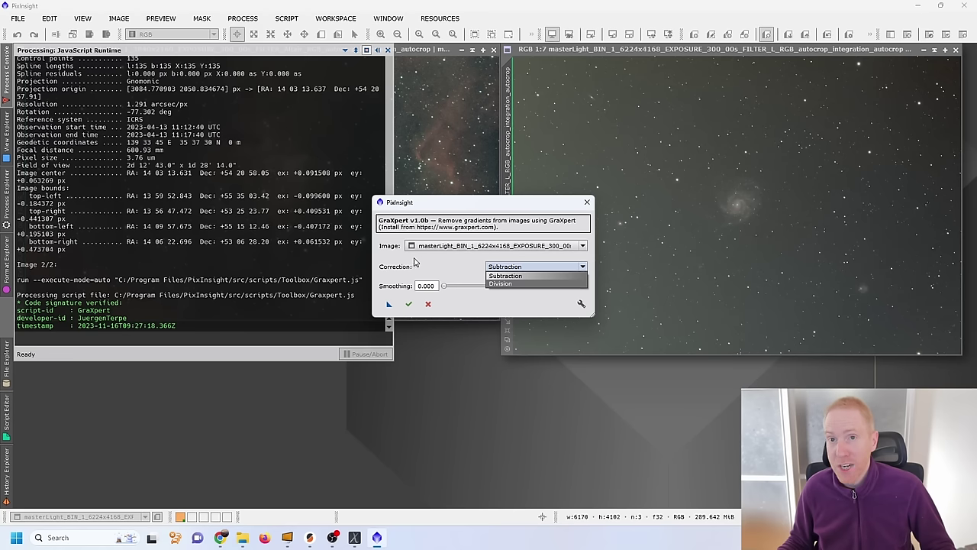
click(442, 266)
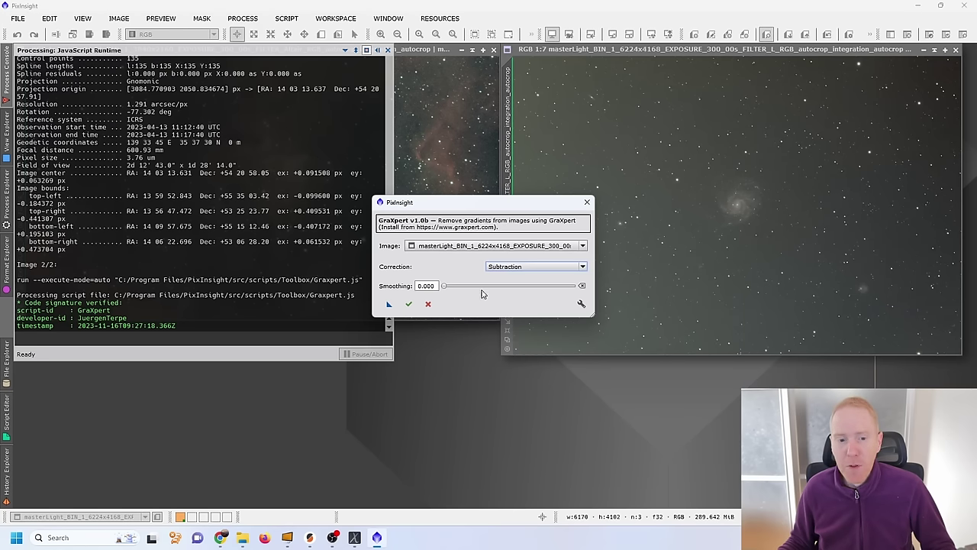
mouse_move(447, 289)
mouse_down()
mouse_move(552, 287)
mouse_move(437, 285)
mouse_up()
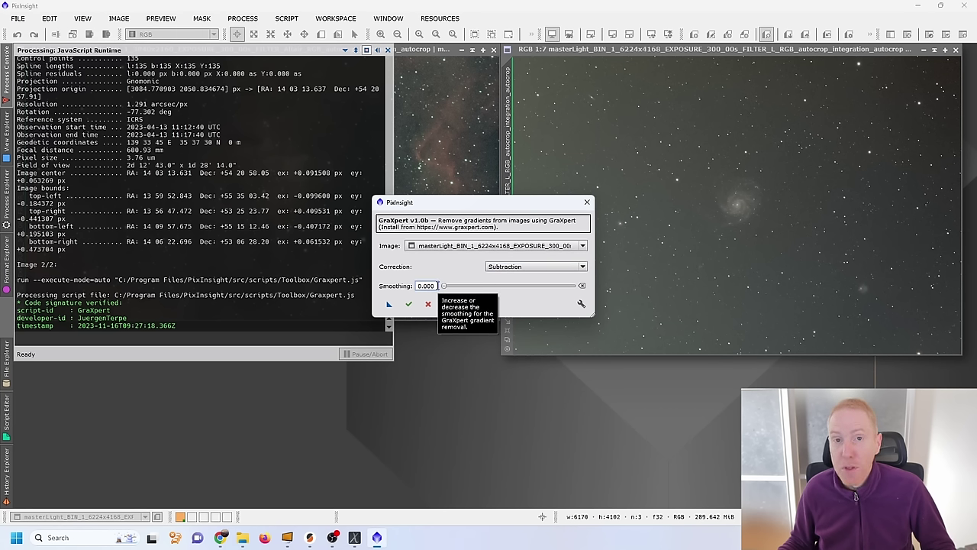
drag(432, 286, 393, 289)
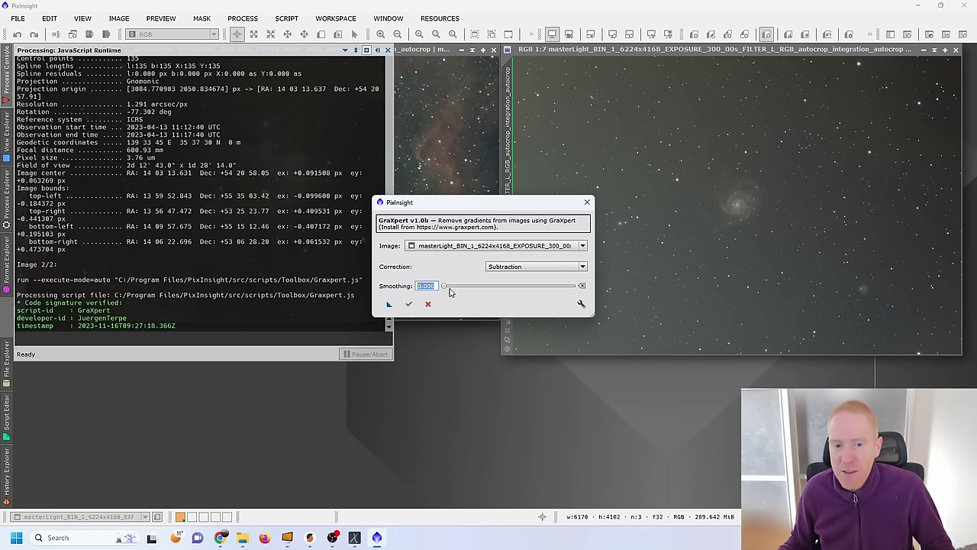
drag(442, 289, 580, 289)
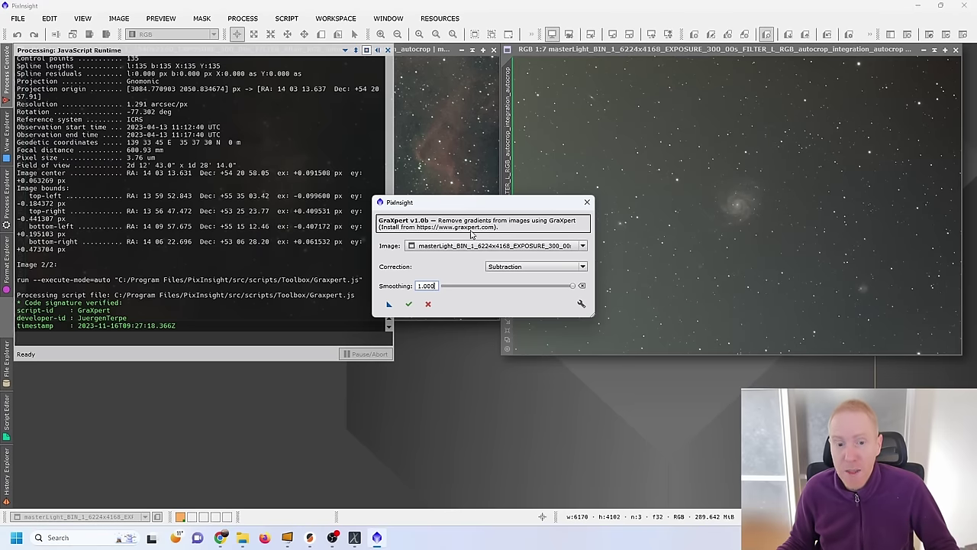
click(408, 305)
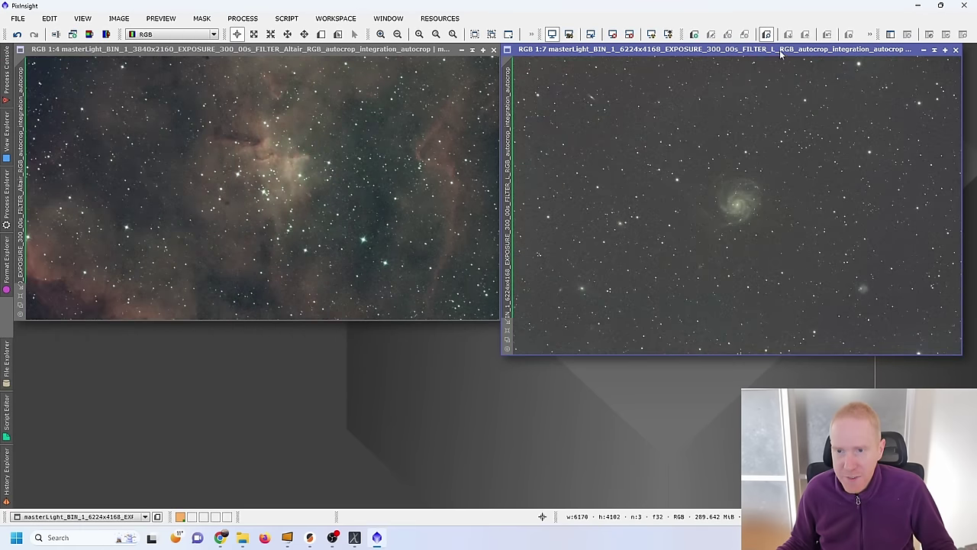
mouse_move(777, 49)
mouse_down()
mouse_move(502, 160)
mouse_move(657, 68)
mouse_move(773, 49)
mouse_up()
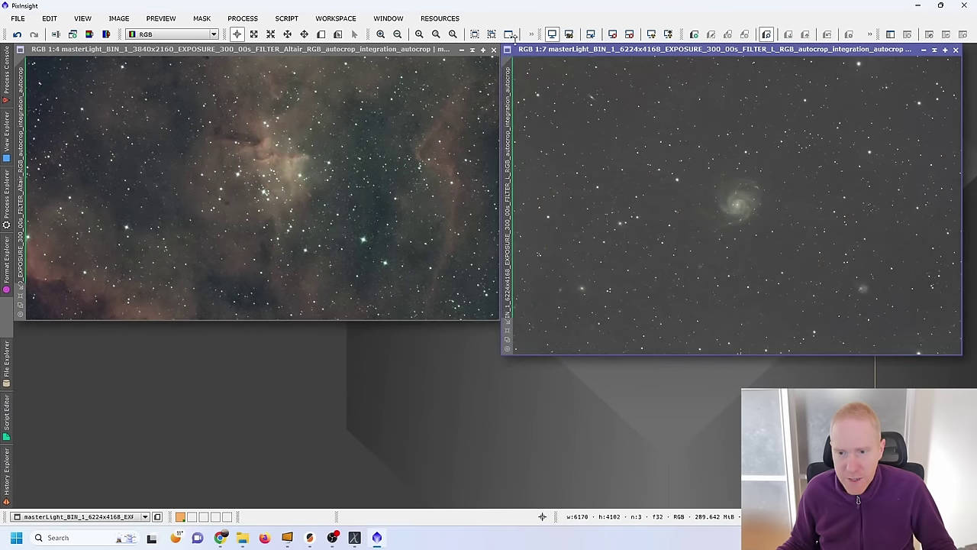
click(17, 35)
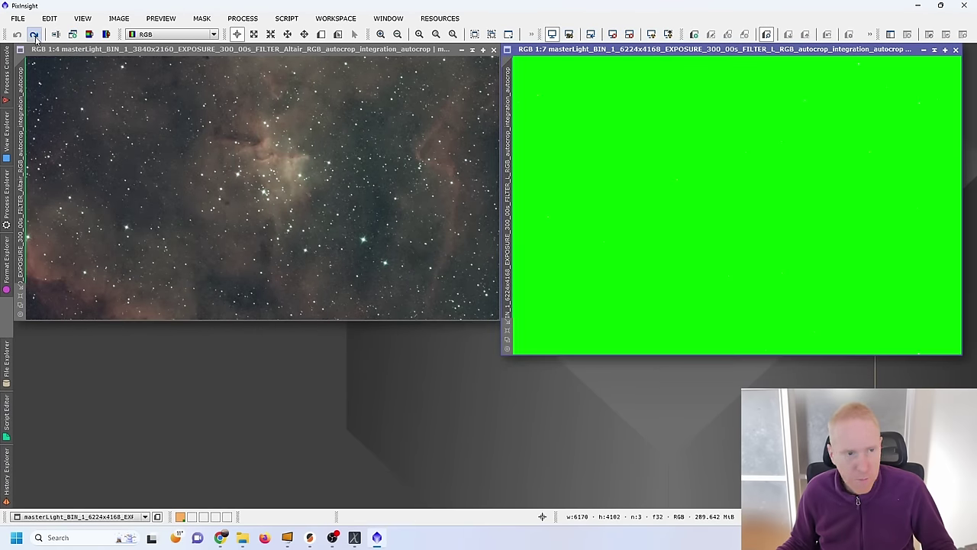
click(652, 35)
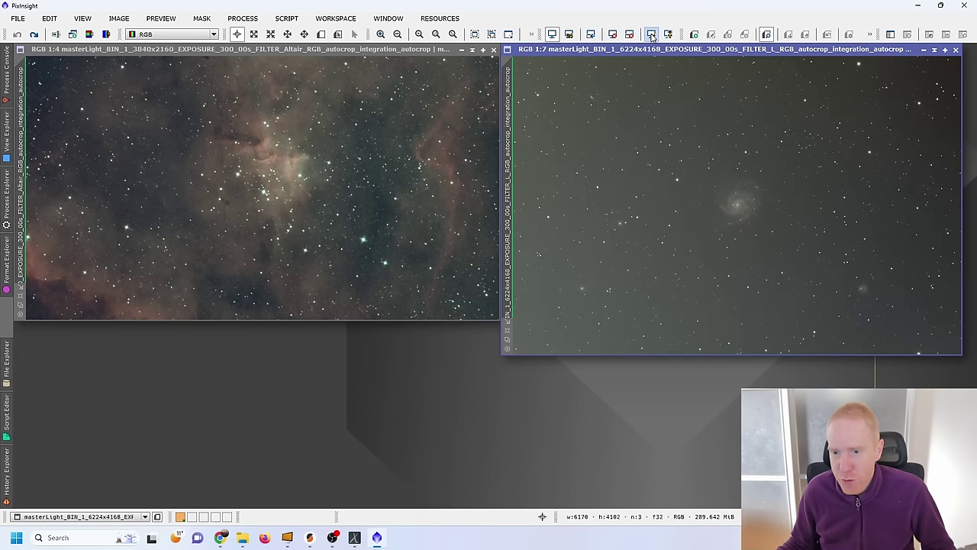
click(33, 35)
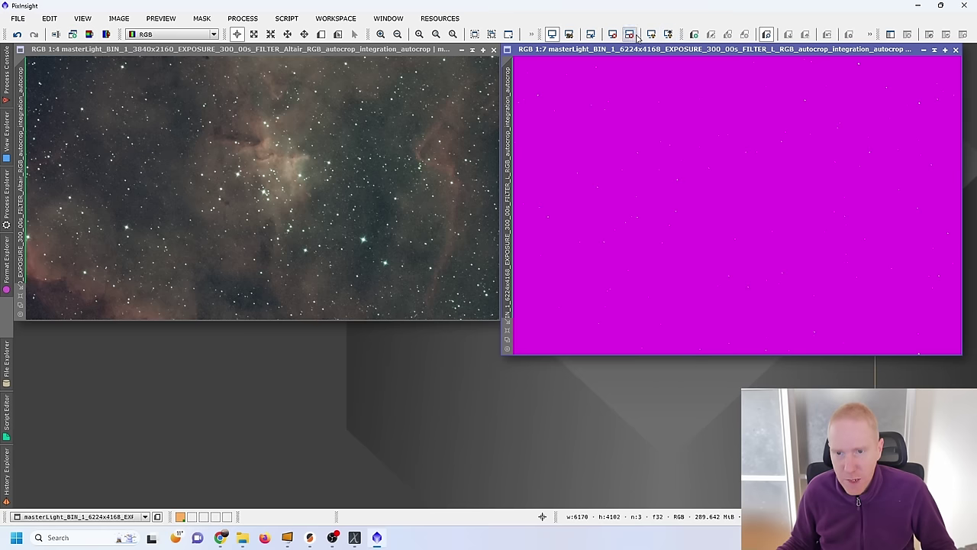
click(652, 34)
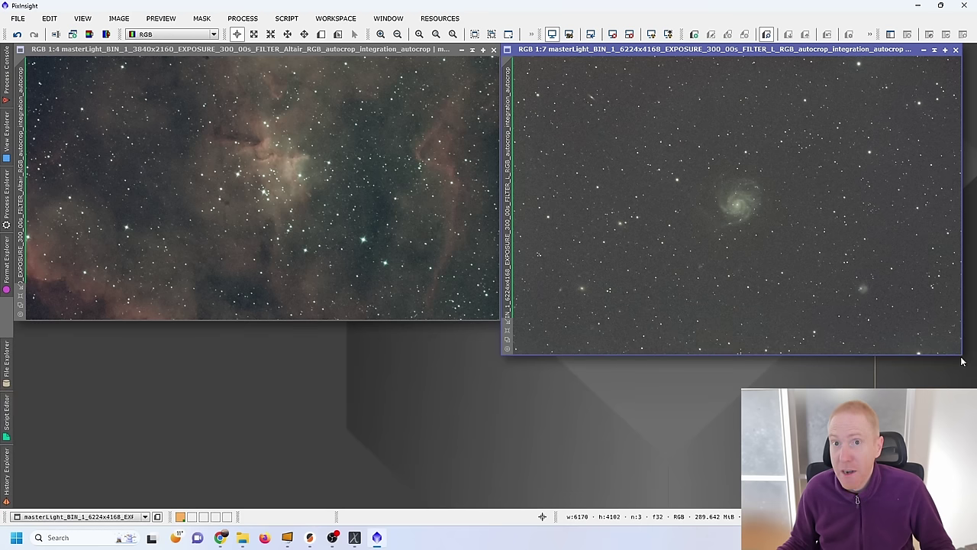
click(280, 57)
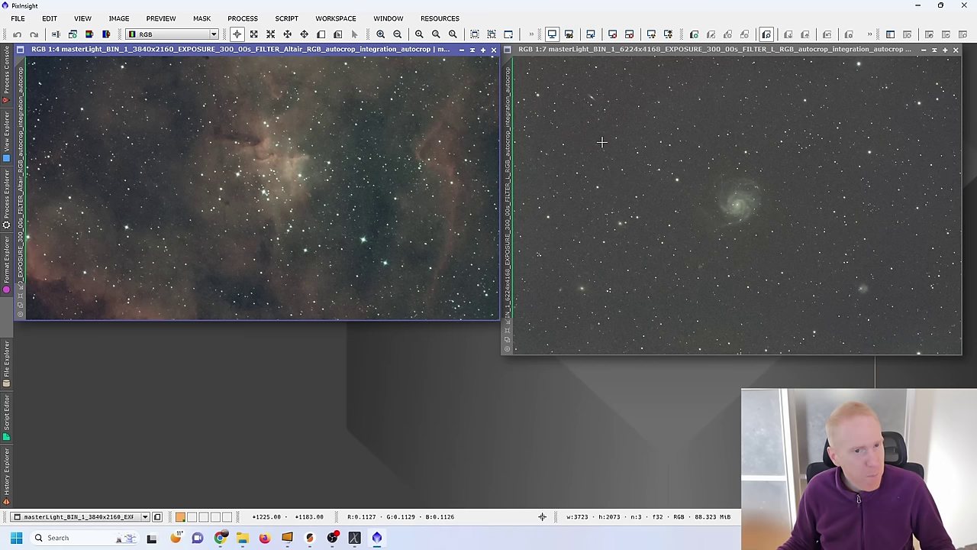
Step: Launch the GraXpert script from the Script menu with the Heart Nebula image as its target
click(281, 19)
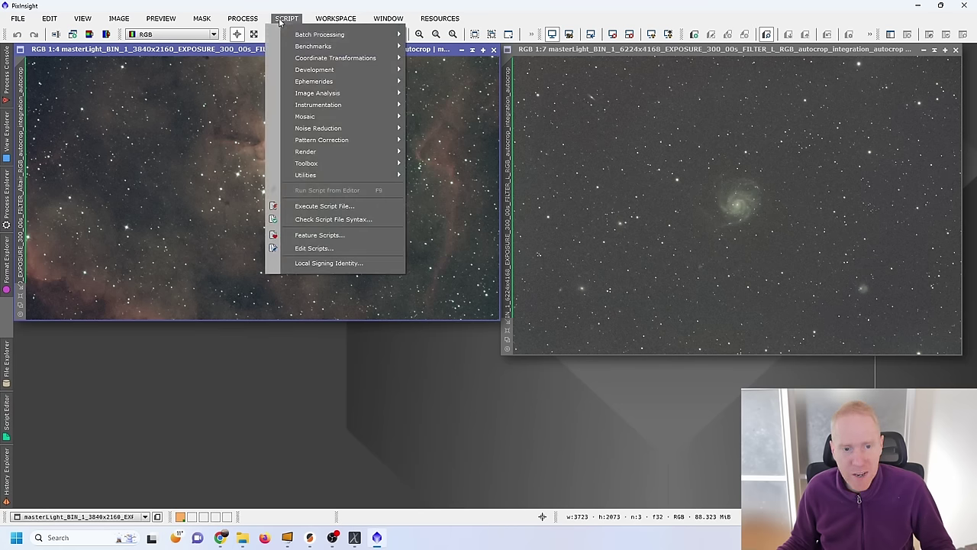
mouse_move(350, 167)
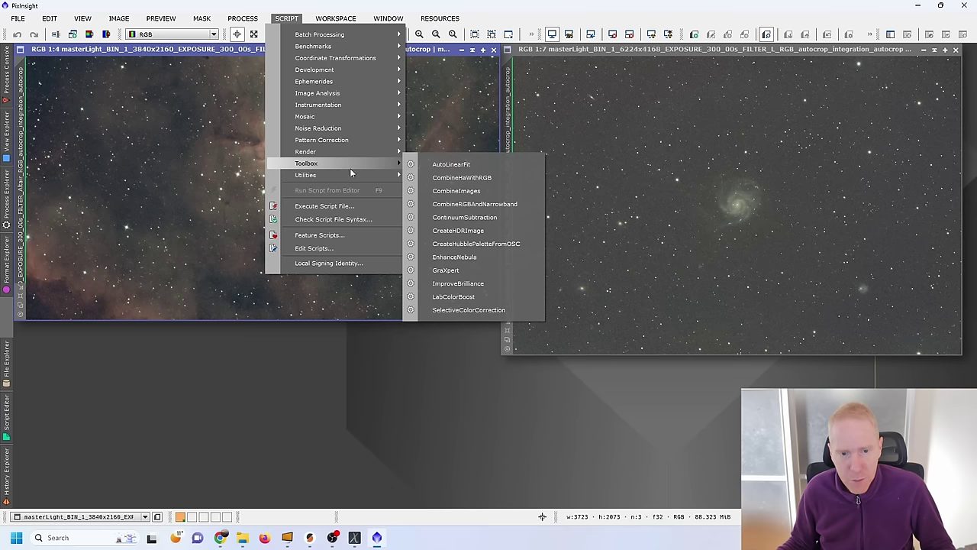
click(446, 270)
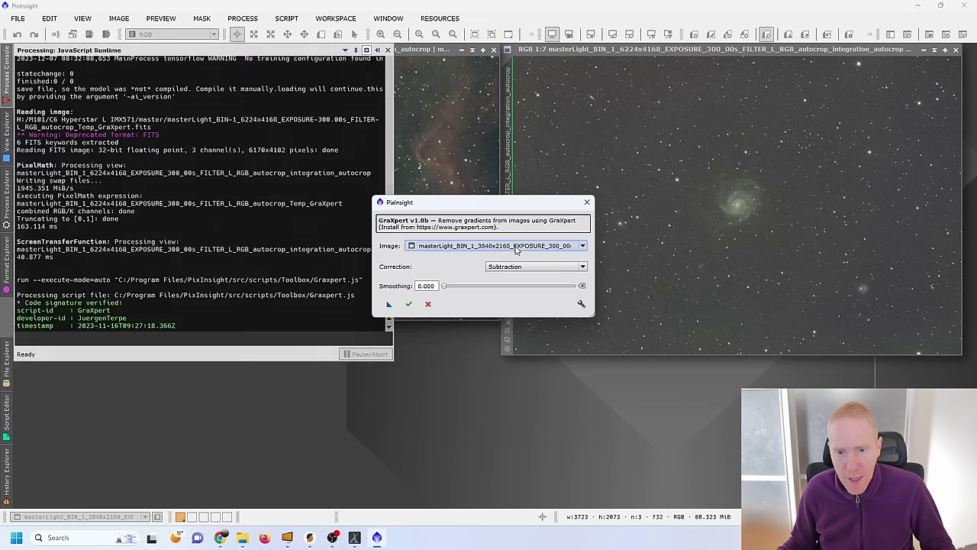
click(517, 246)
click(493, 261)
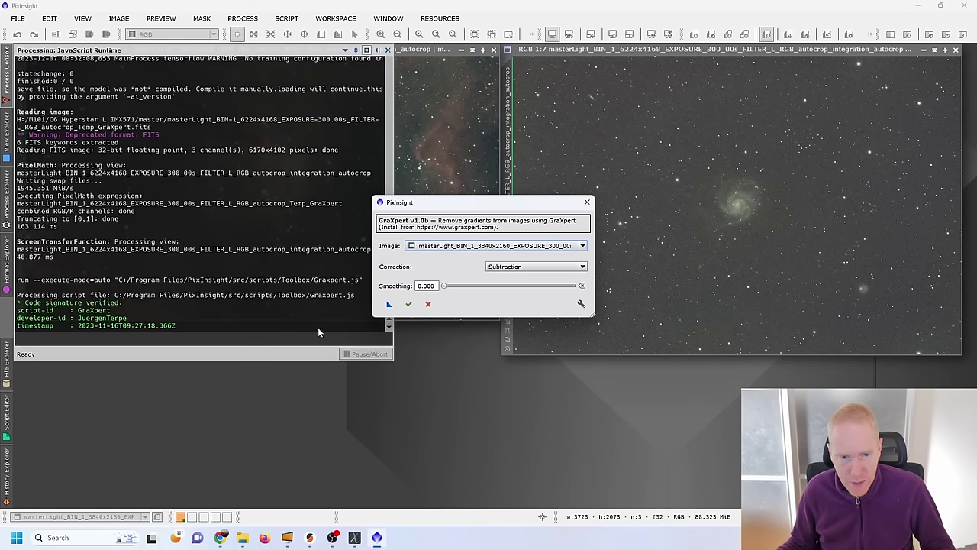
Step: Raise smoothing to 1.000 and execute the background extraction
drag(446, 288, 600, 286)
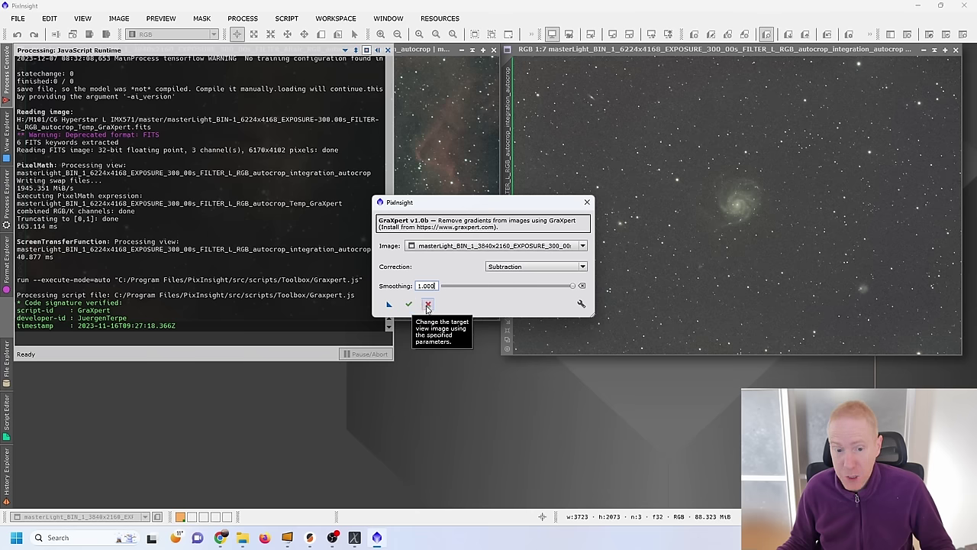
click(410, 308)
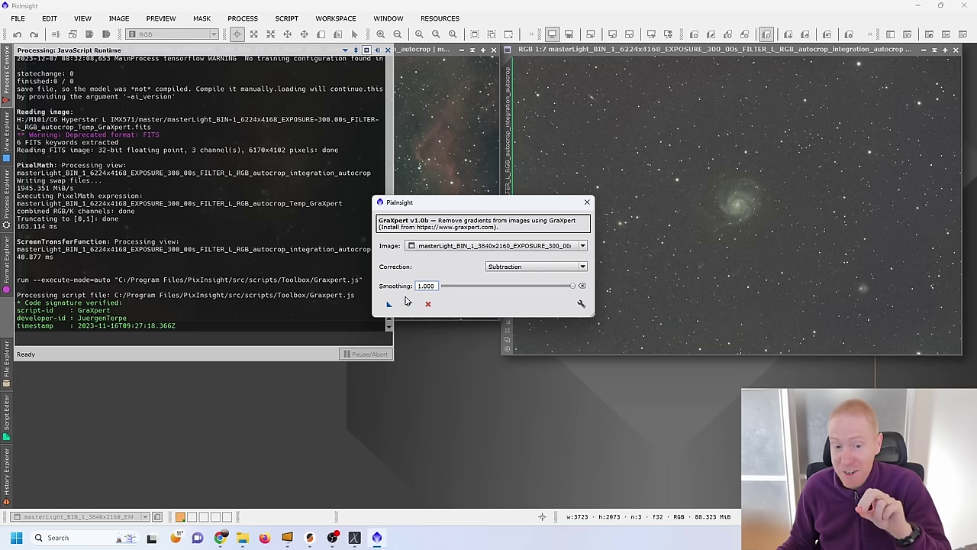
click(407, 305)
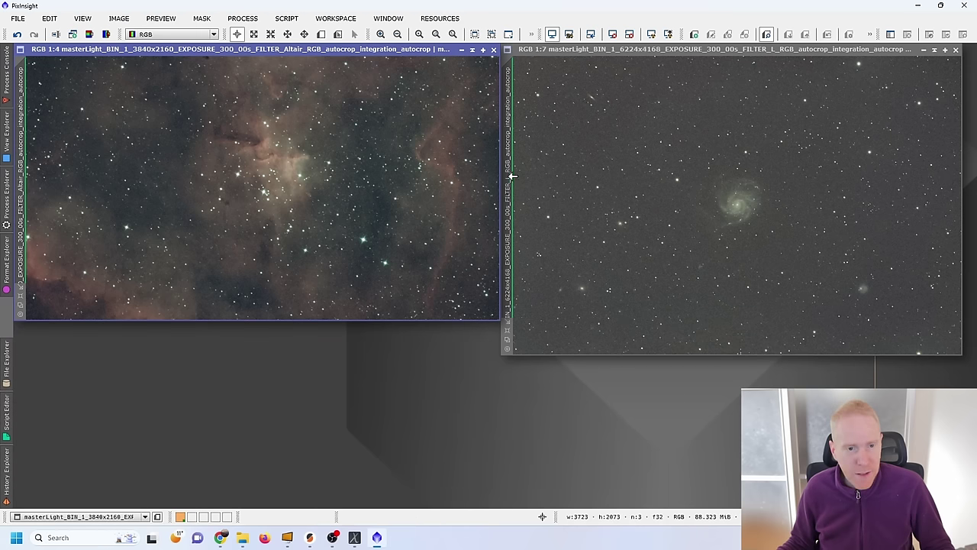
Step: Undo and redo the GraXpert result, auto-stretching the Heart Nebula each time to compare
click(17, 34)
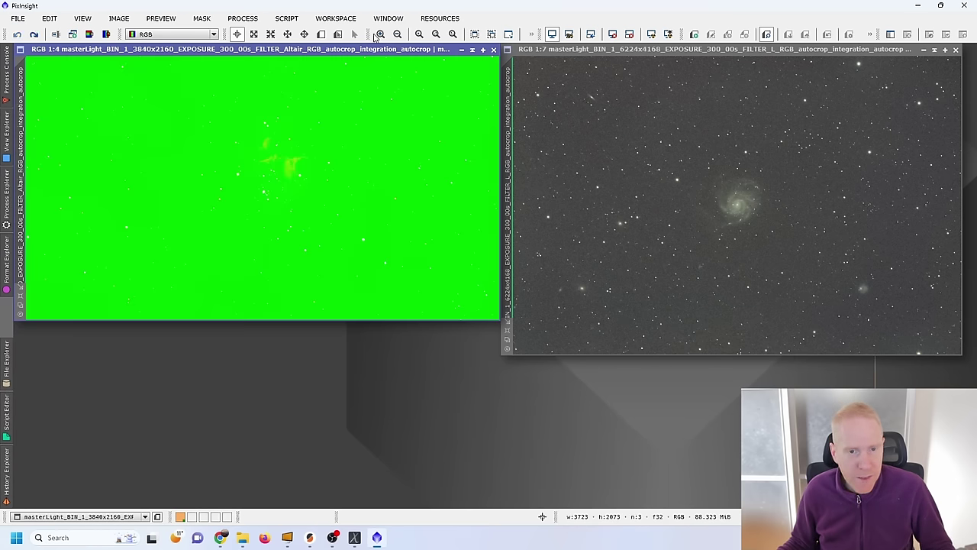
click(651, 34)
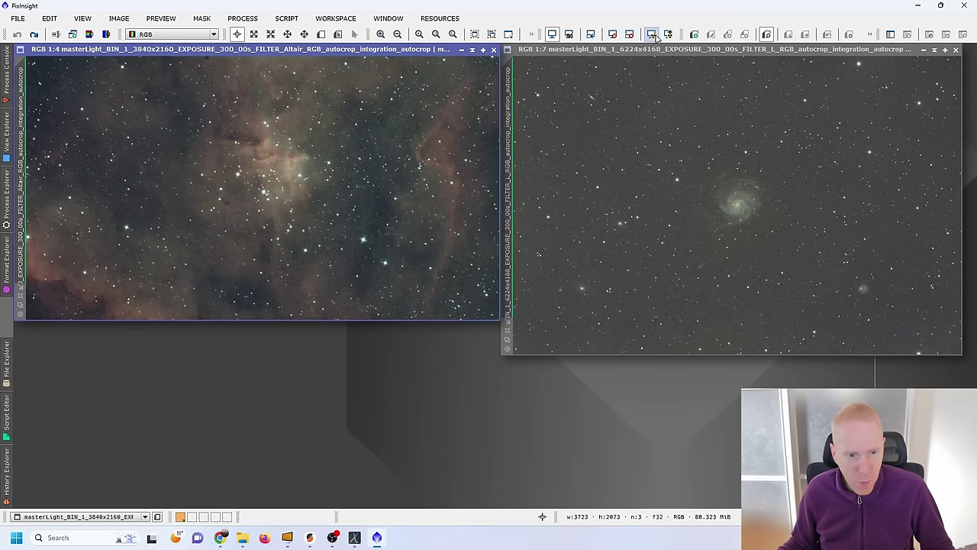
click(34, 35)
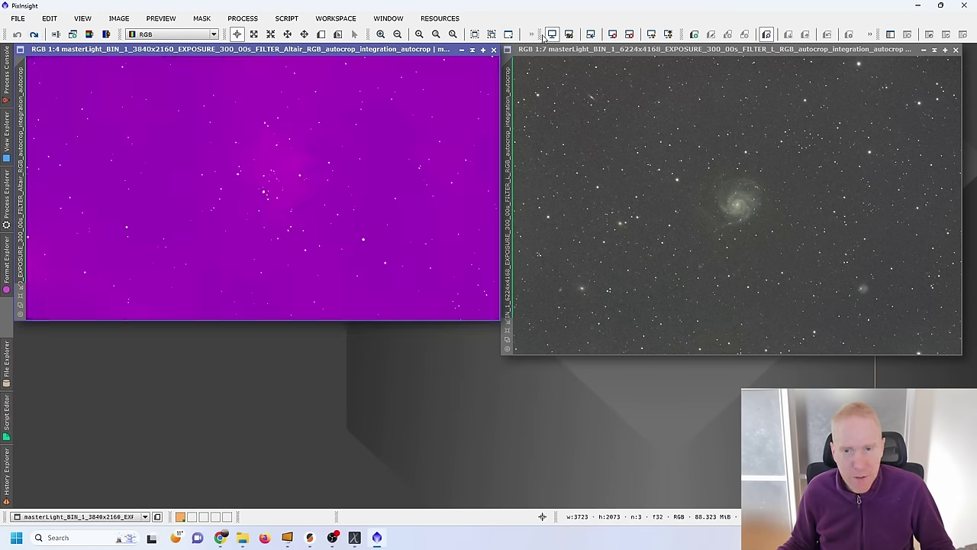
click(652, 35)
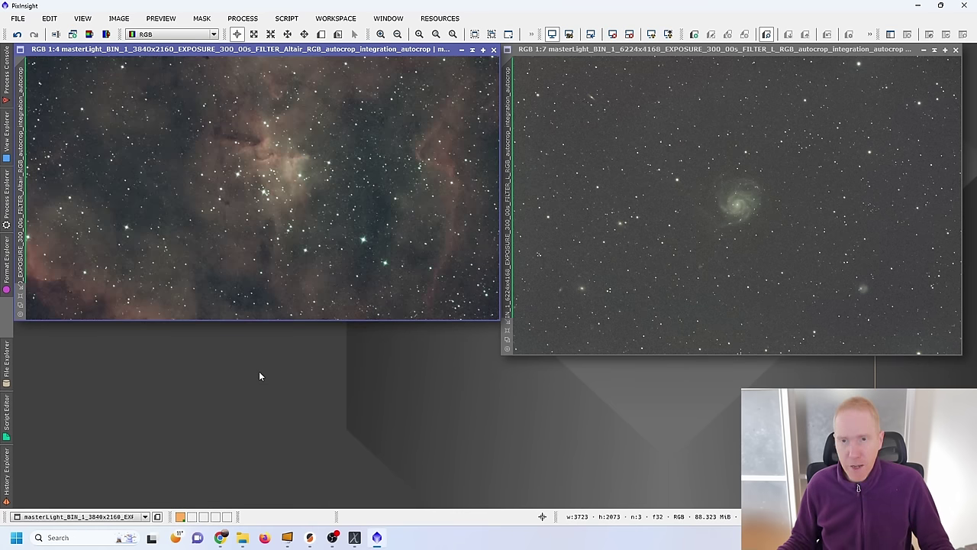
Step: Activate the M101 view, then the Heart Nebula view, then bring standalone GraXpert forward
click(786, 51)
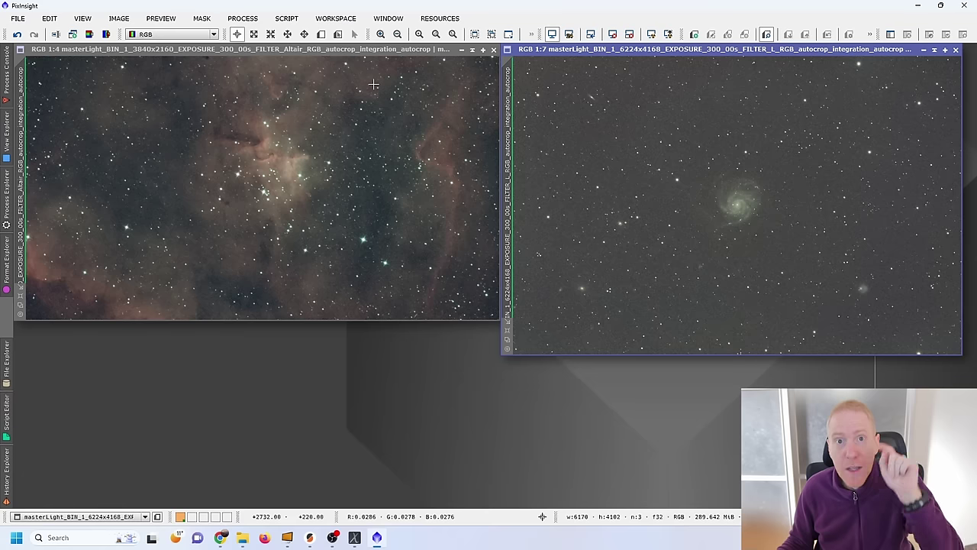
click(227, 50)
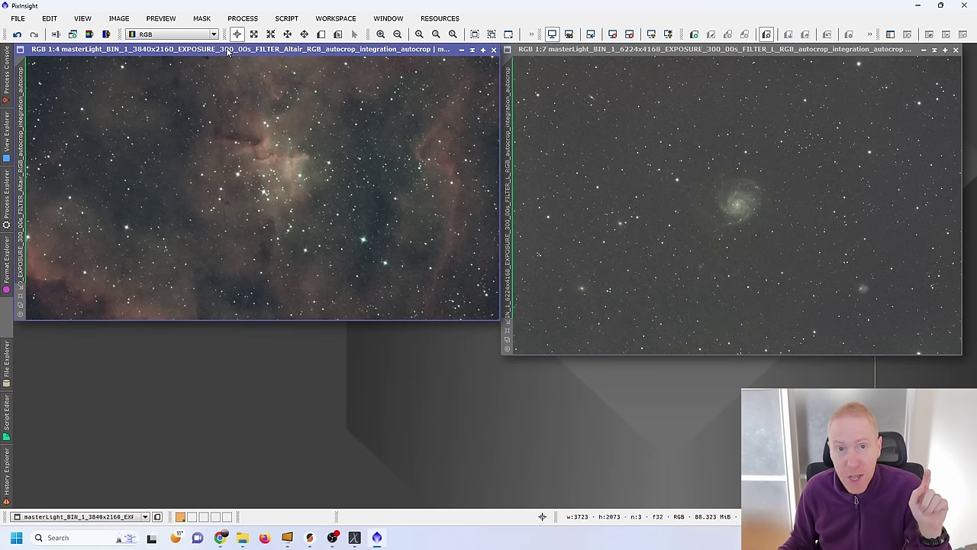
click(354, 537)
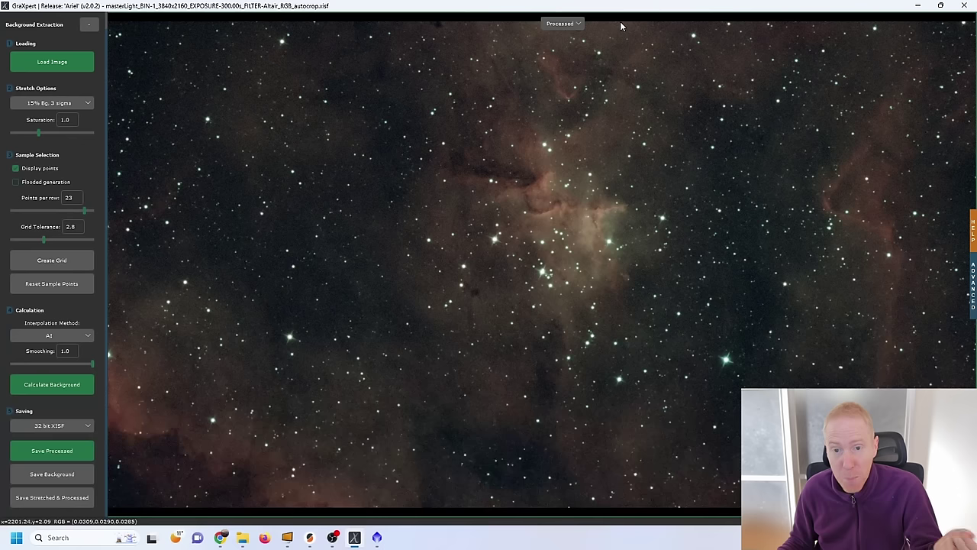
Step: Toggle GraXpert's display between the Background model, Original and Processed Heart Nebula images
click(565, 24)
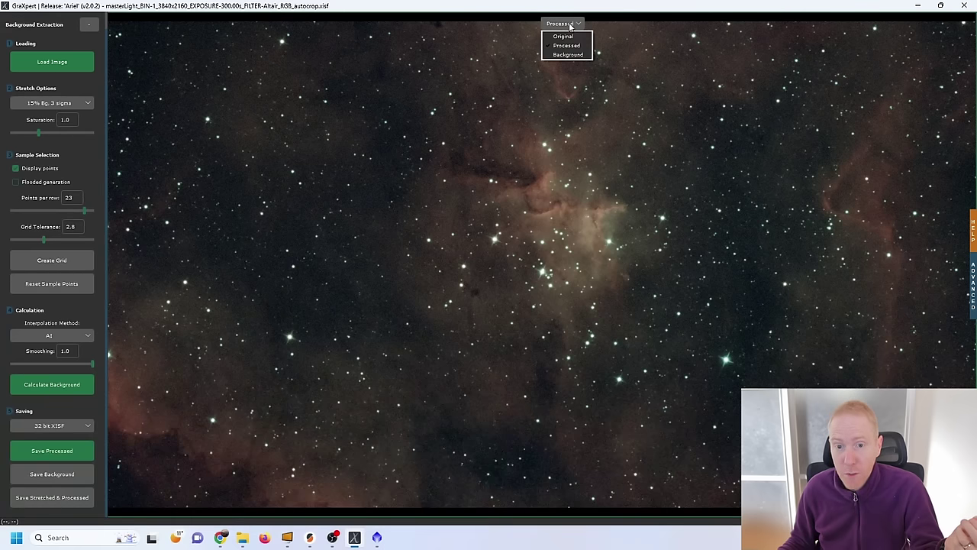
click(569, 55)
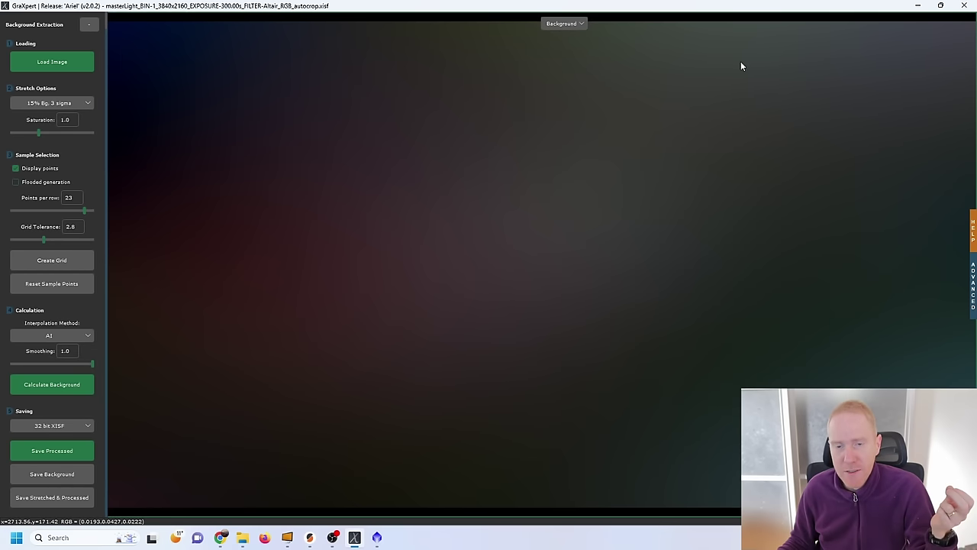
click(573, 24)
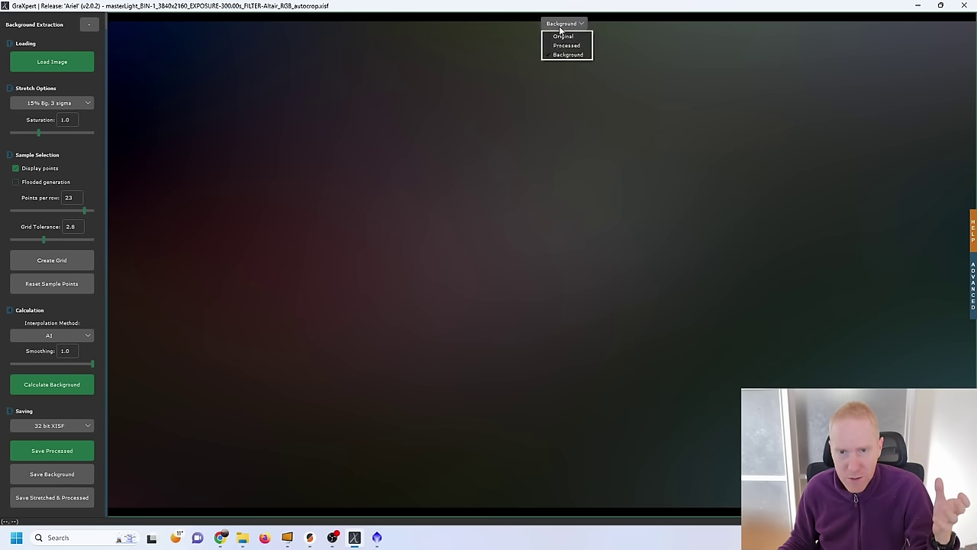
click(570, 37)
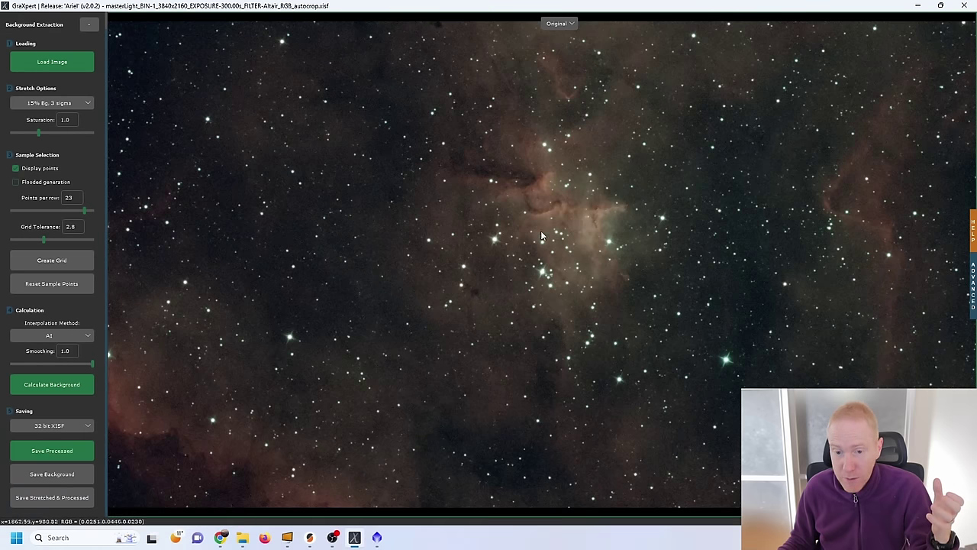
click(563, 24)
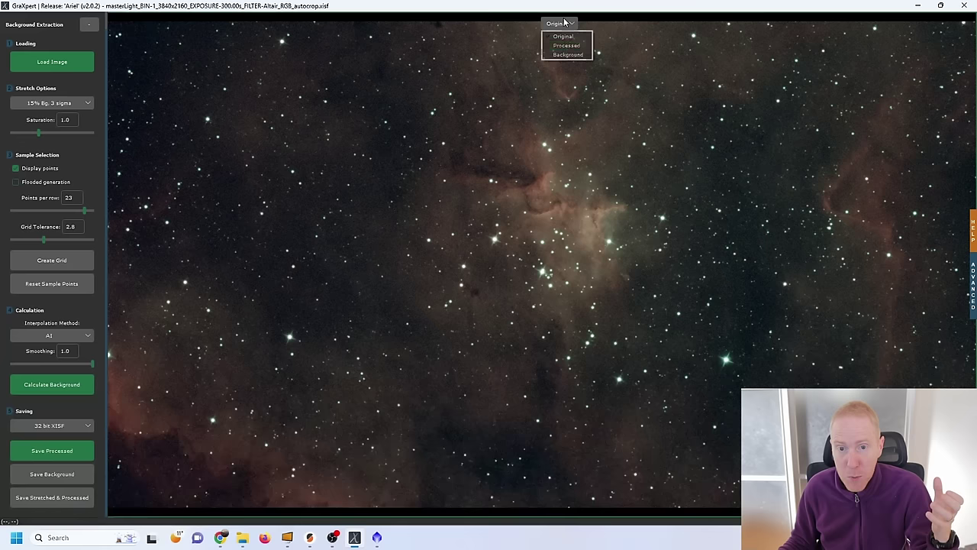
click(568, 55)
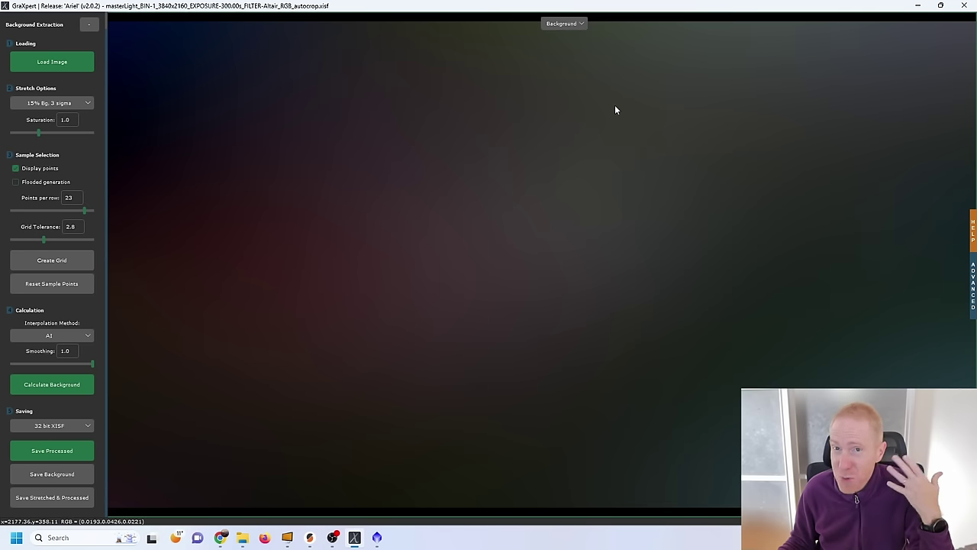
click(565, 23)
click(567, 40)
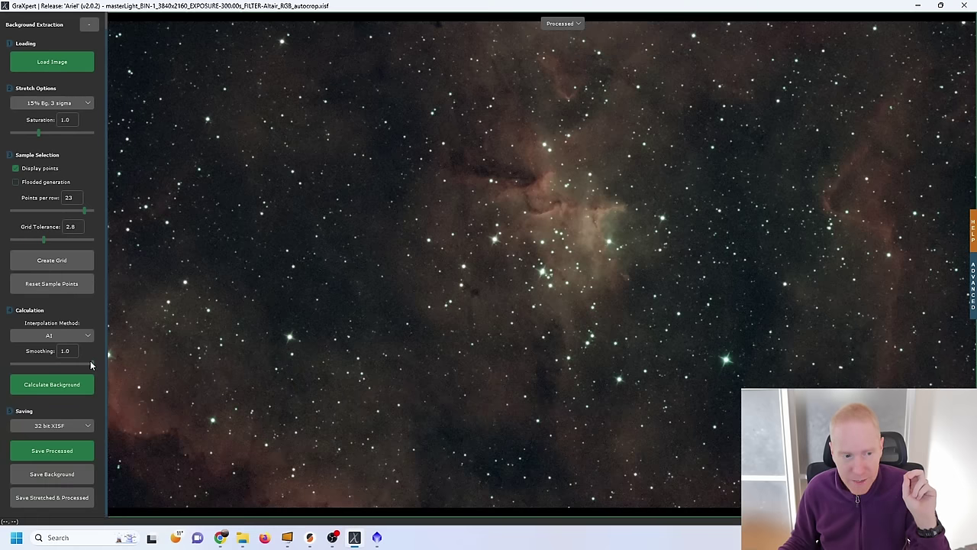
Step: Set Smoothing to 0 and recalculate the Heart Nebula background
double_click(73, 355)
text(0)
key(Return)
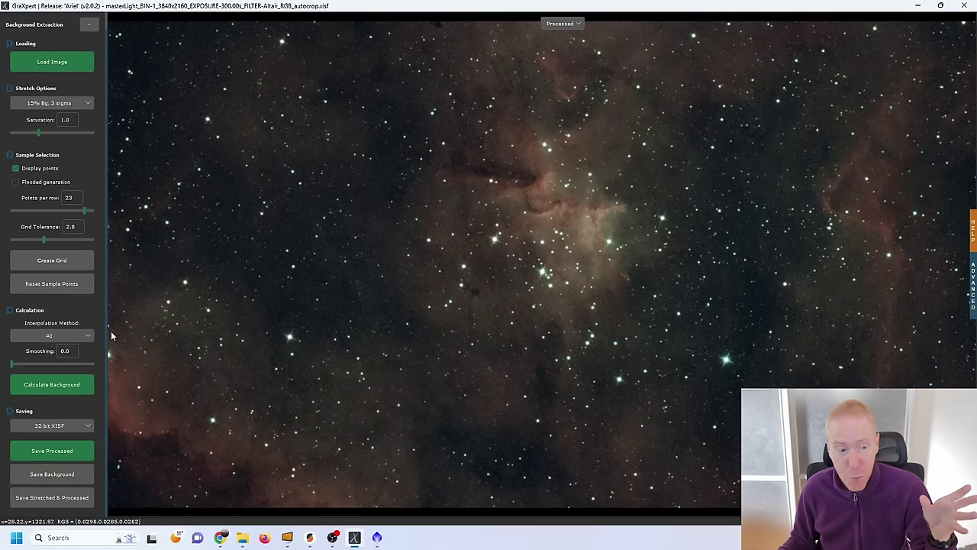
click(66, 389)
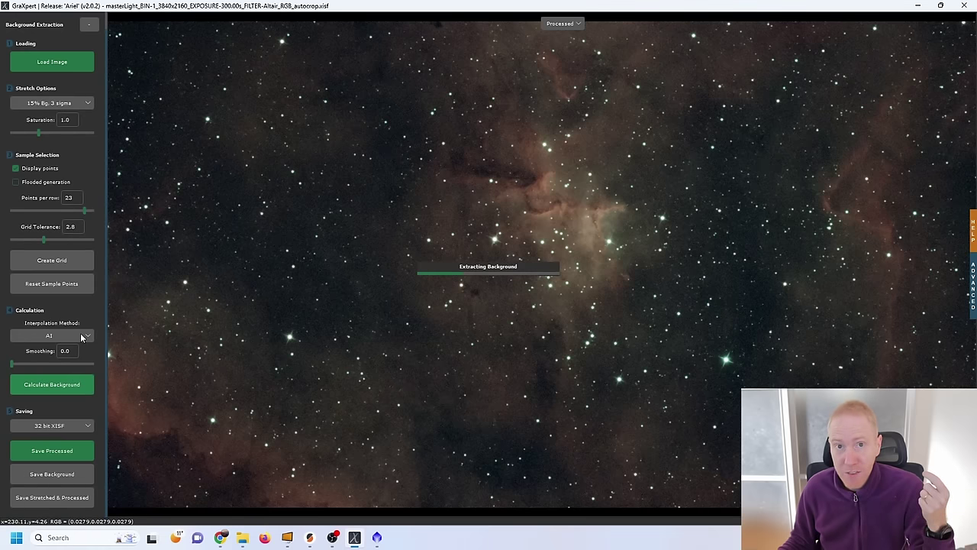
Step: Compare the new Background, Original and Processed views via the display dropdown
click(573, 24)
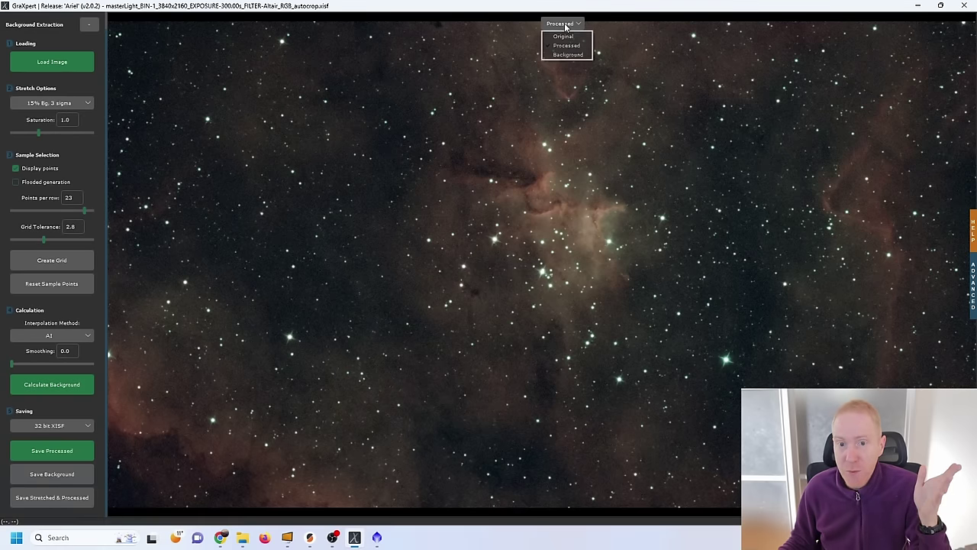
click(578, 53)
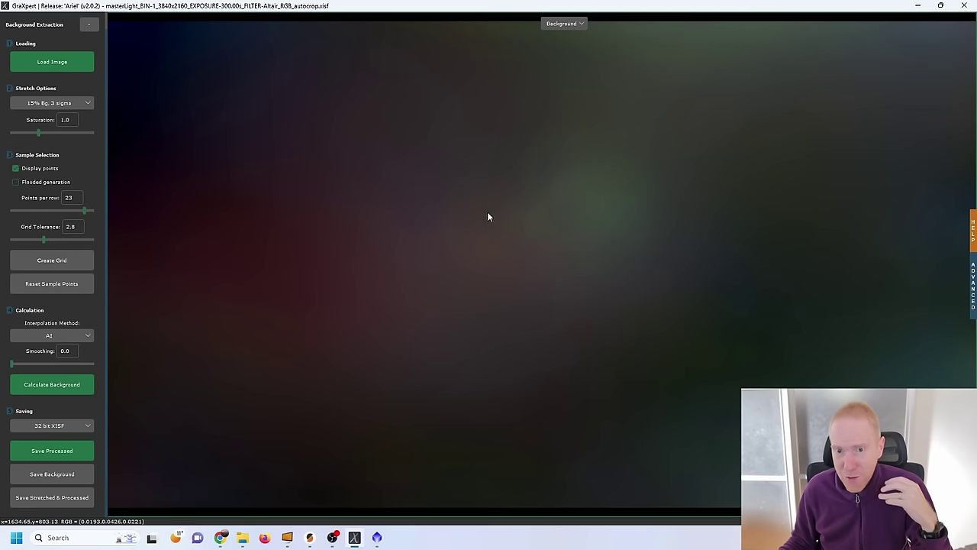
click(561, 23)
click(563, 36)
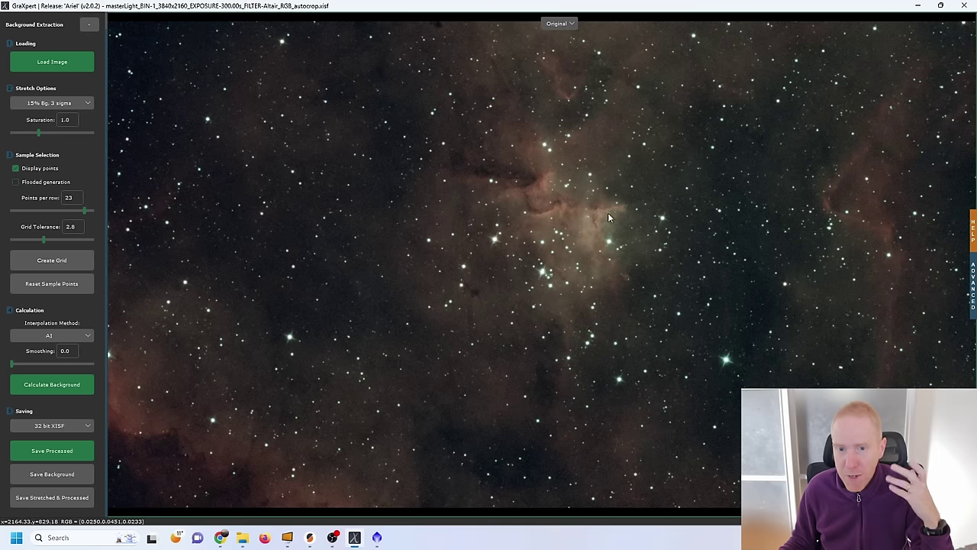
click(562, 27)
click(567, 45)
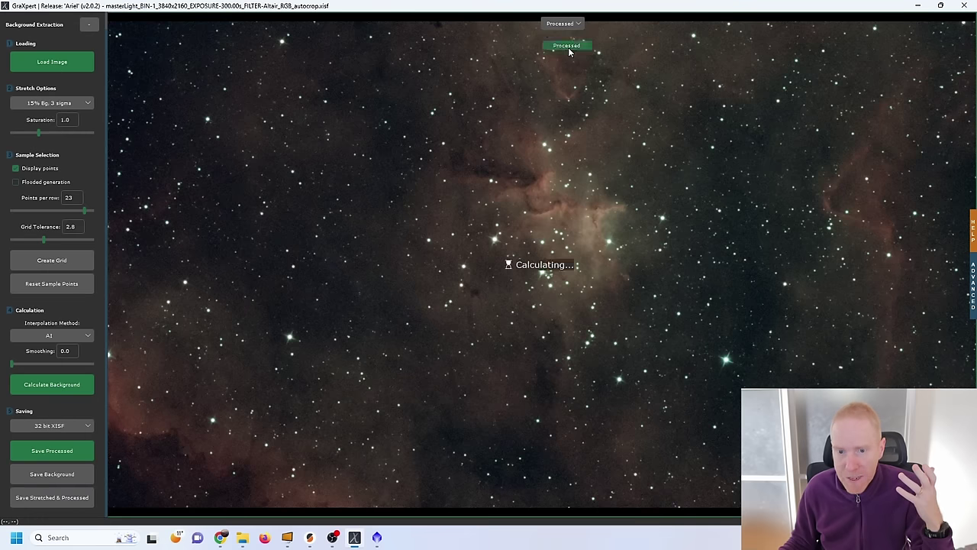
click(563, 25)
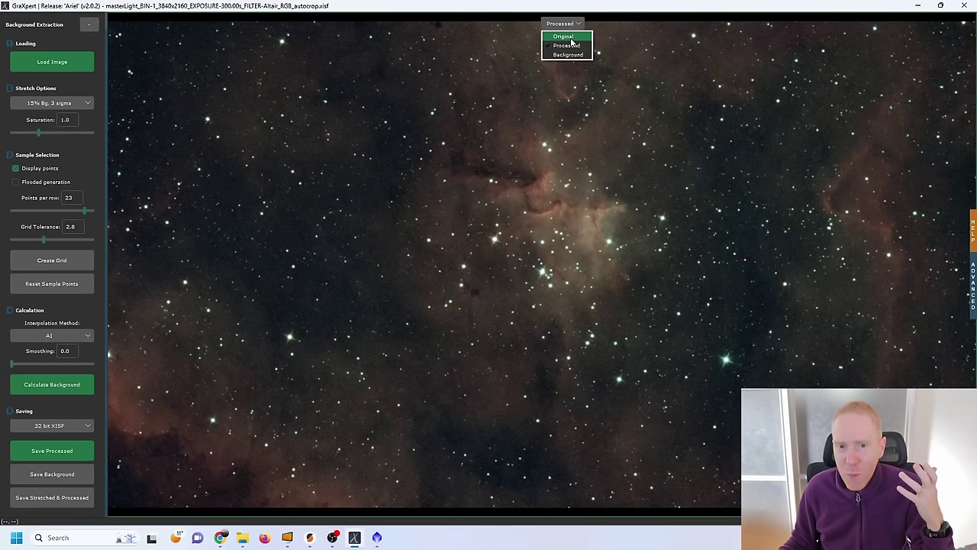
click(568, 38)
click(559, 23)
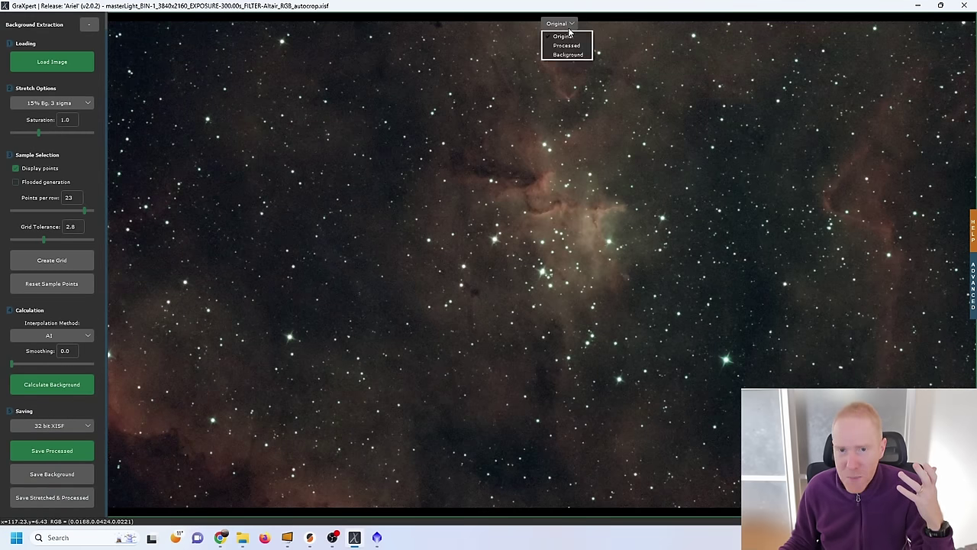
click(567, 48)
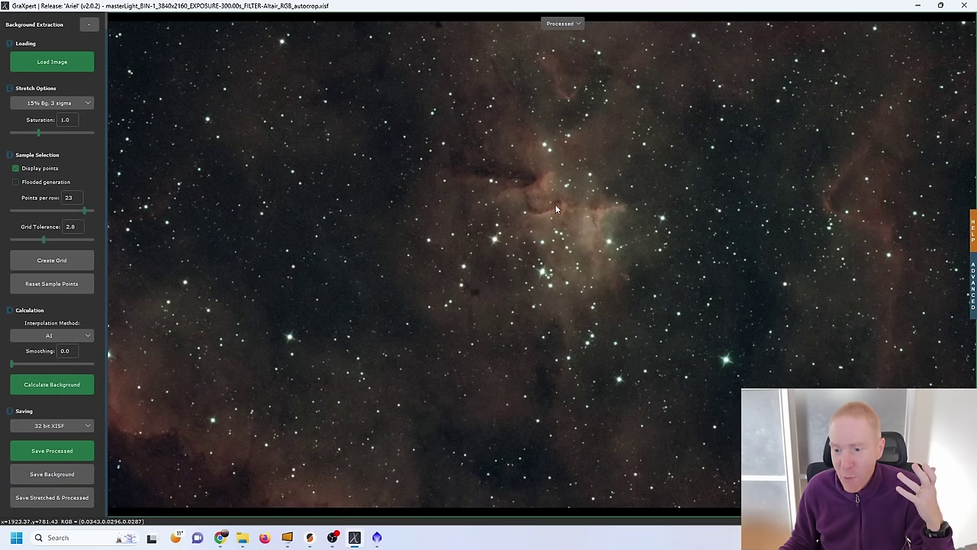
click(568, 23)
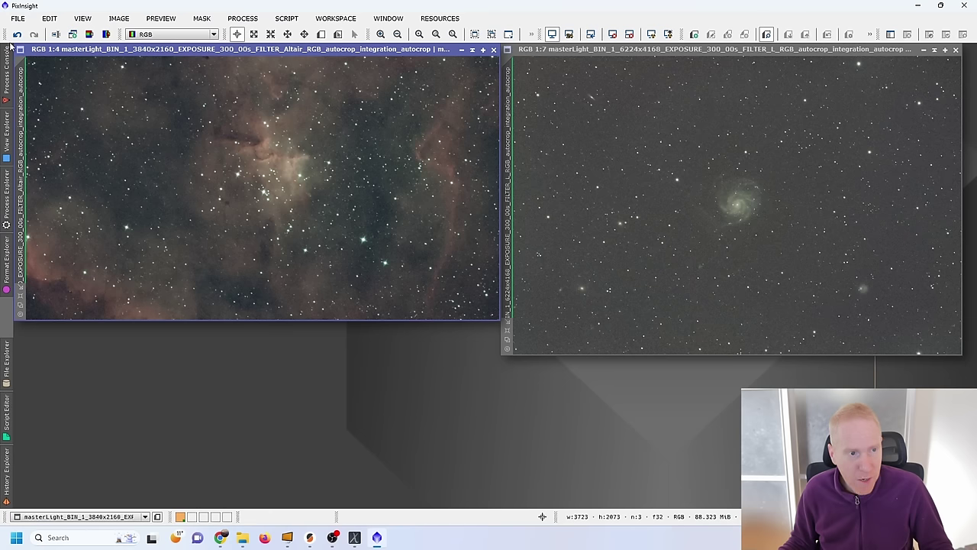
Step: Auto-stretch the Heart Nebula view and launch the GraXpert script, choosing the Heart image as target
click(651, 34)
click(286, 19)
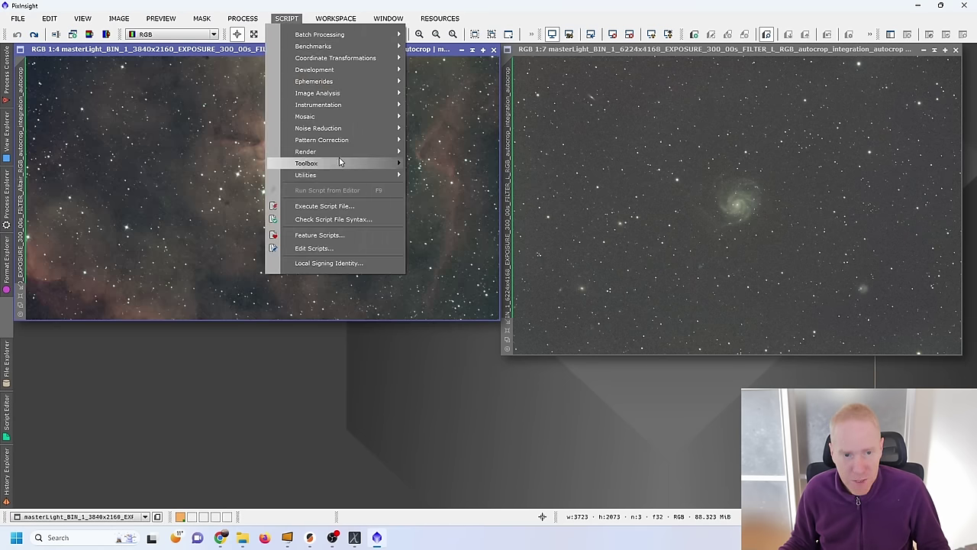
mouse_move(336, 175)
click(445, 267)
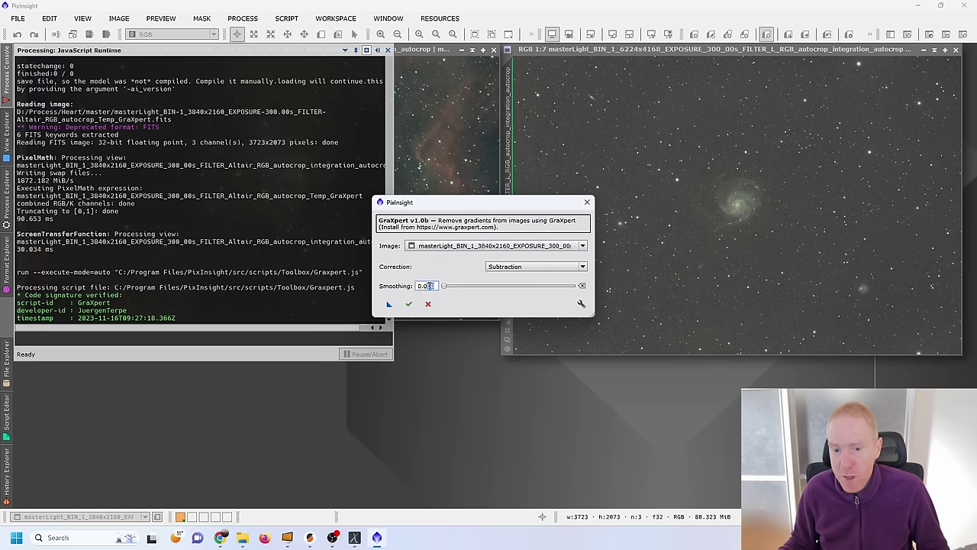
click(487, 245)
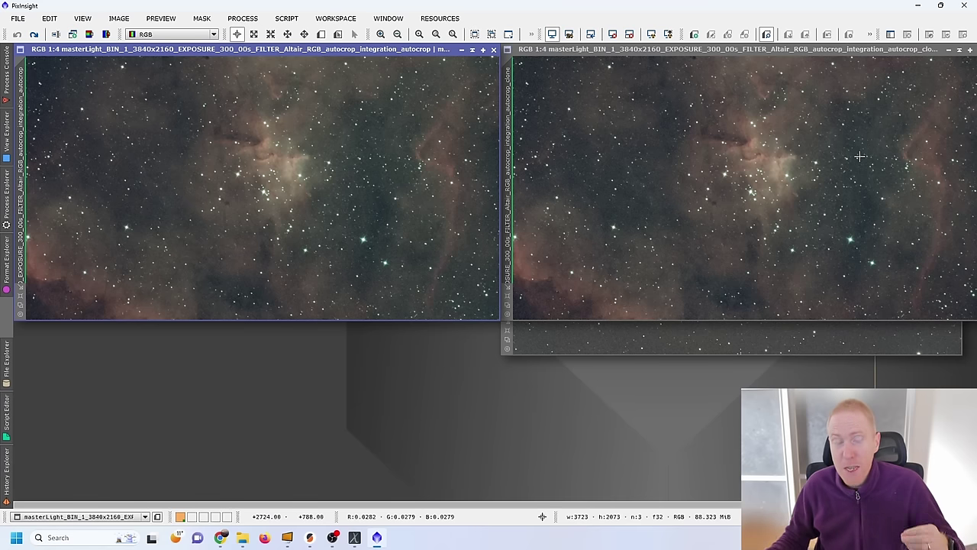
Step: Rename the right Heart Nebula view 'asfter' and the left view 'before'
click(584, 50)
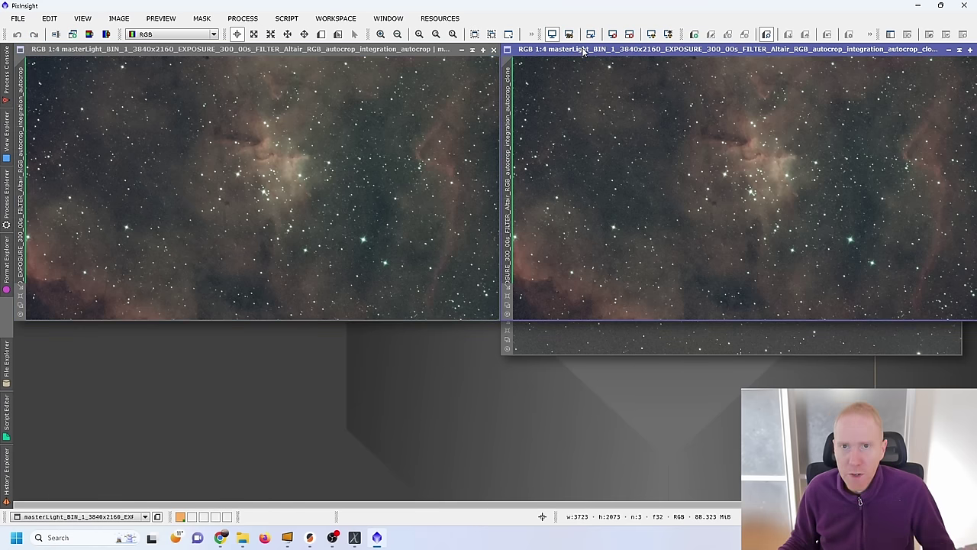
double_click(506, 98)
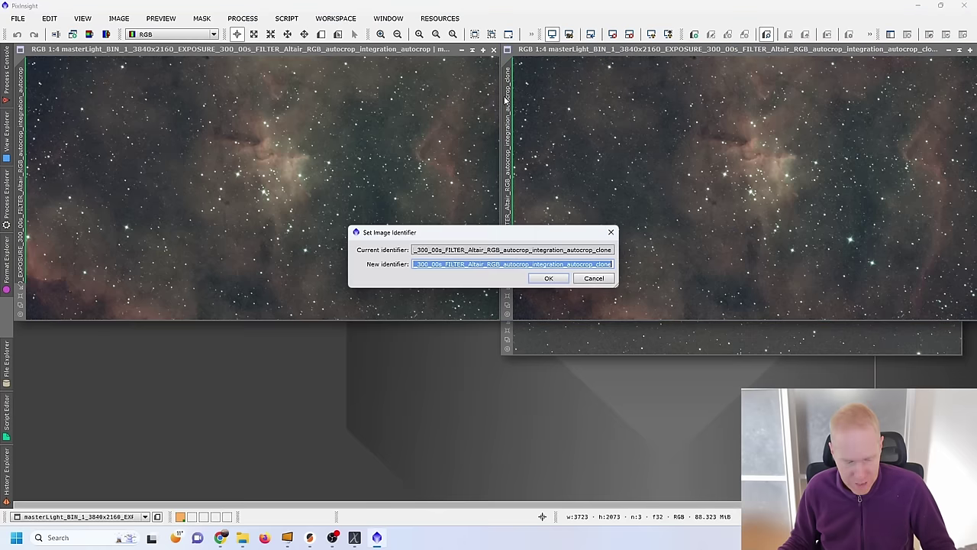
text(asfter)
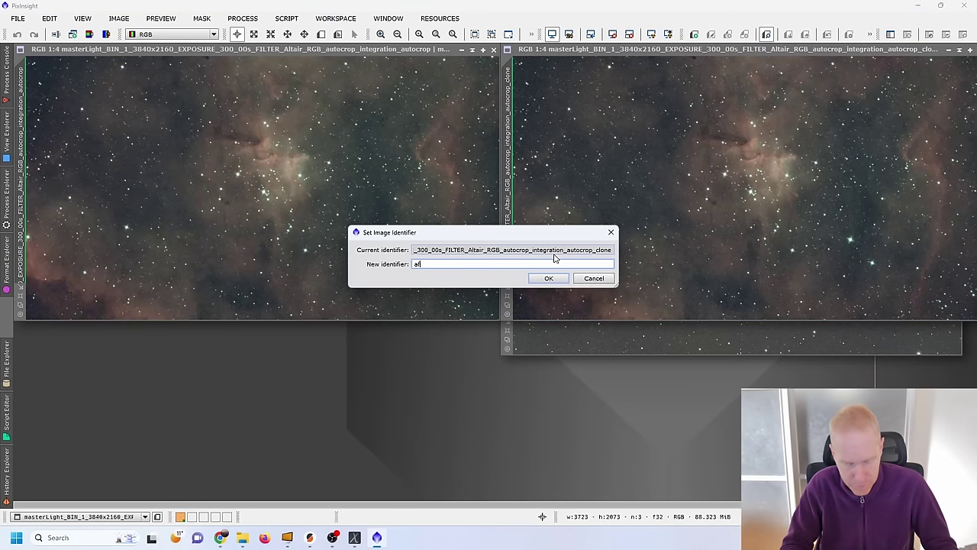
key(Return)
double_click(20, 98)
text(before)
key(Return)
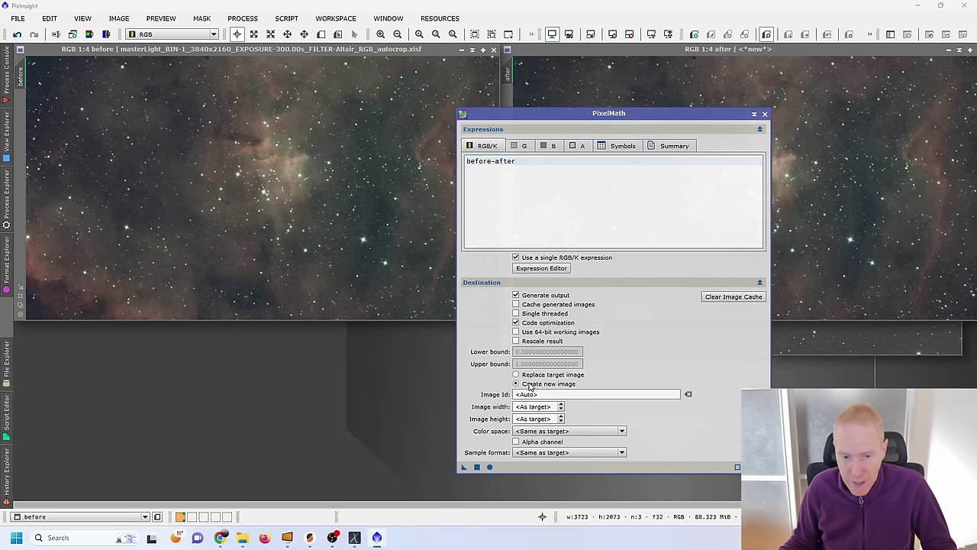
Step: Apply PixelMath's before-after globally, close it, move Image13 up and auto-stretch it
click(489, 467)
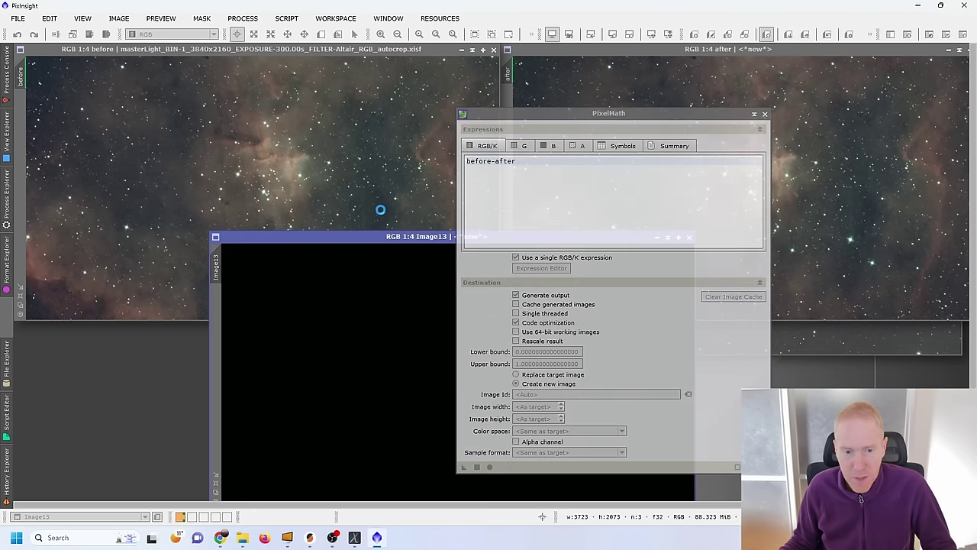
click(764, 113)
drag(524, 236, 467, 113)
click(652, 34)
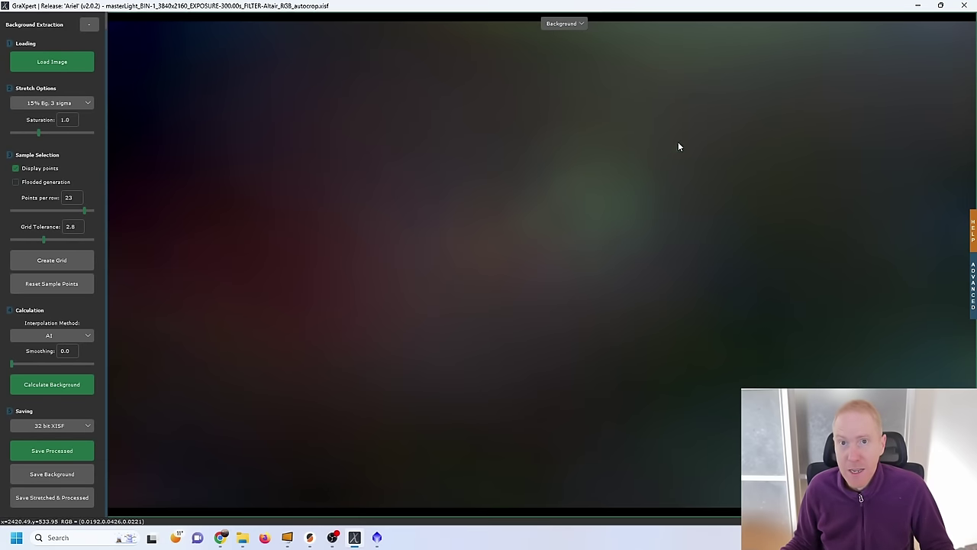
Step: Minimize GraXpert and close the green Image13 difference window in PixInsight
click(918, 7)
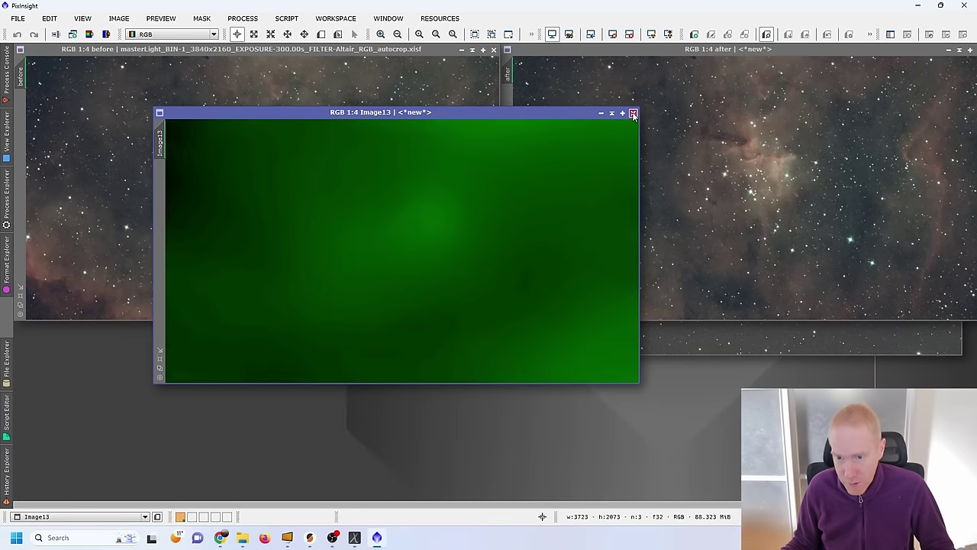
click(633, 114)
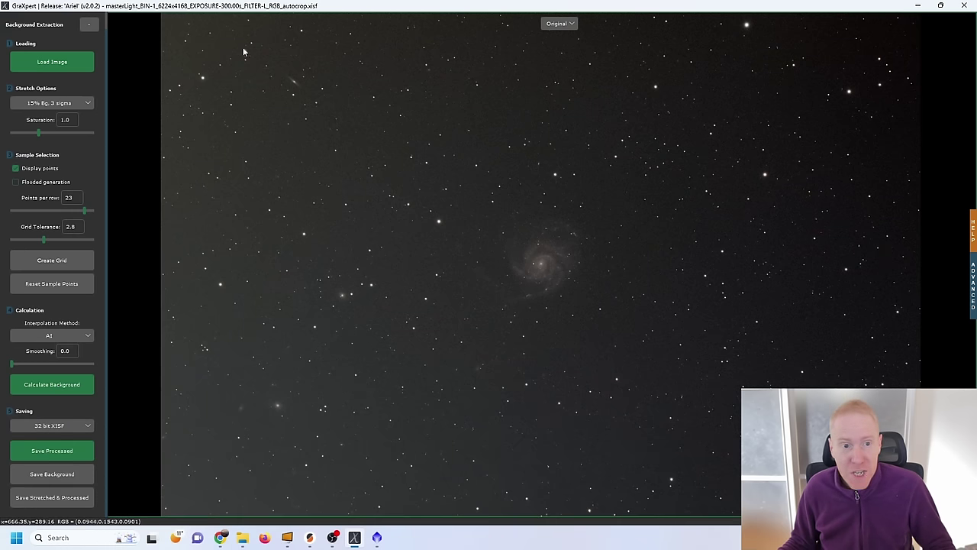
Step: Set GraXpert's view dropdown to Background for the M101 image
click(570, 26)
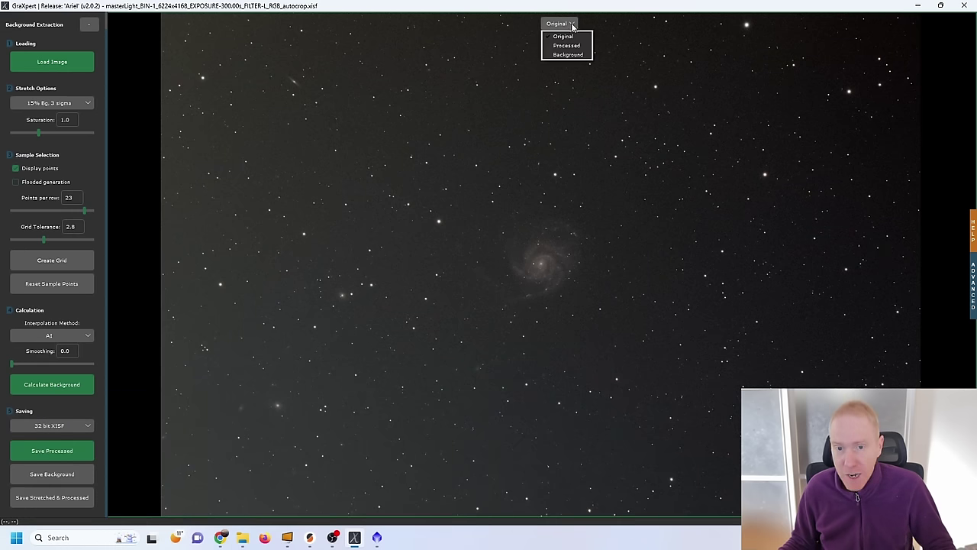
click(569, 55)
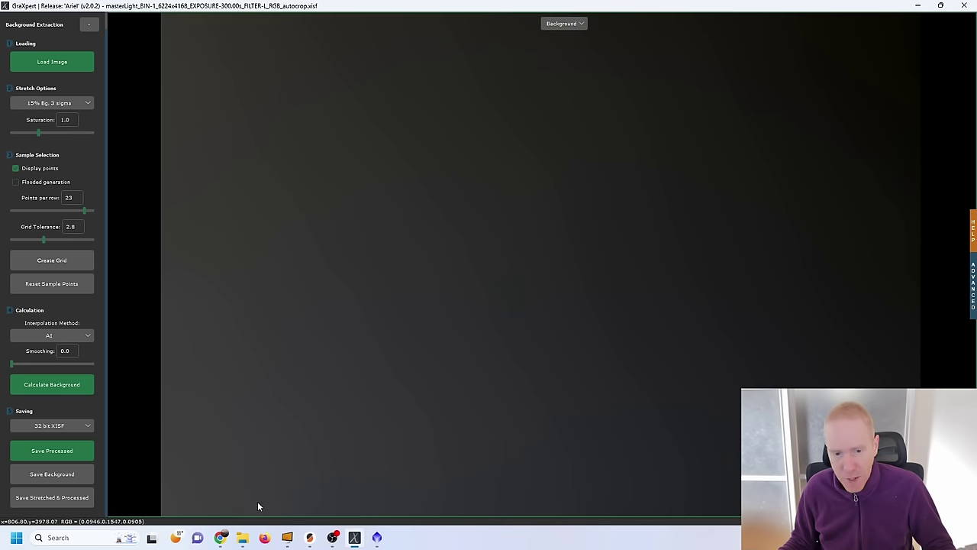